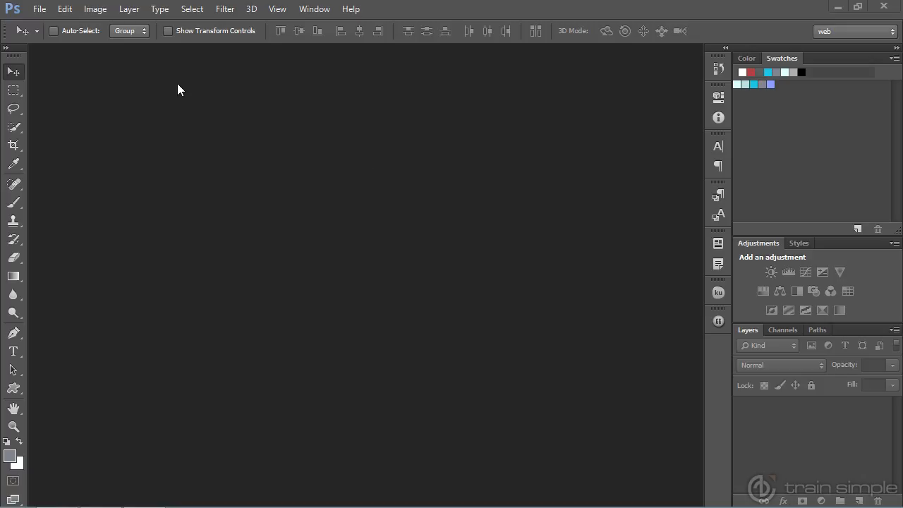
- Create a new 200 by 200 pixel RGB document at 72 pixels/inch with a transparent background
{"action": "left_click", "coordinate": [40, 9]}
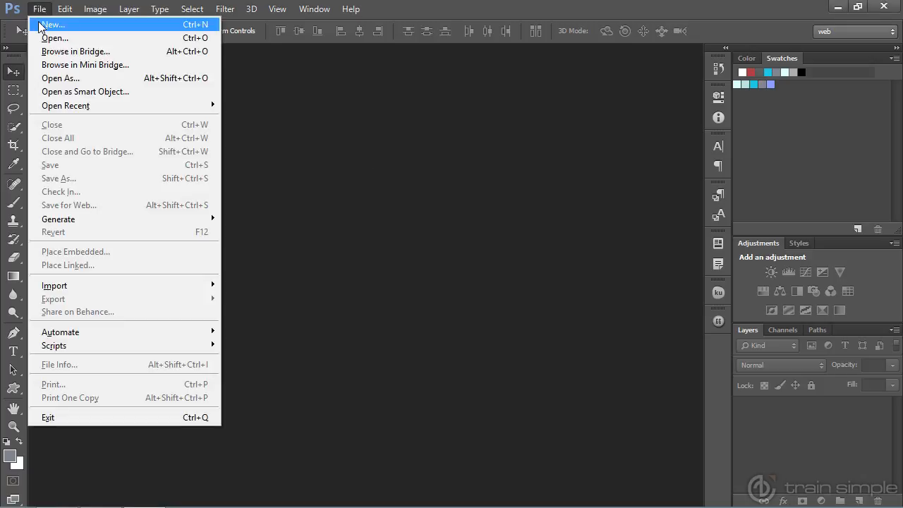
{"action": "left_click", "coordinate": [40, 25]}
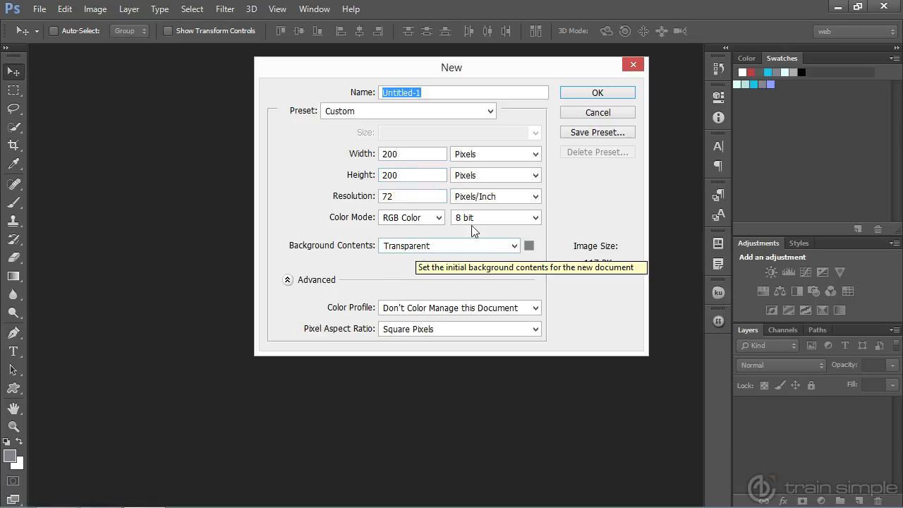
{"action": "left_click", "coordinate": [592, 96]}
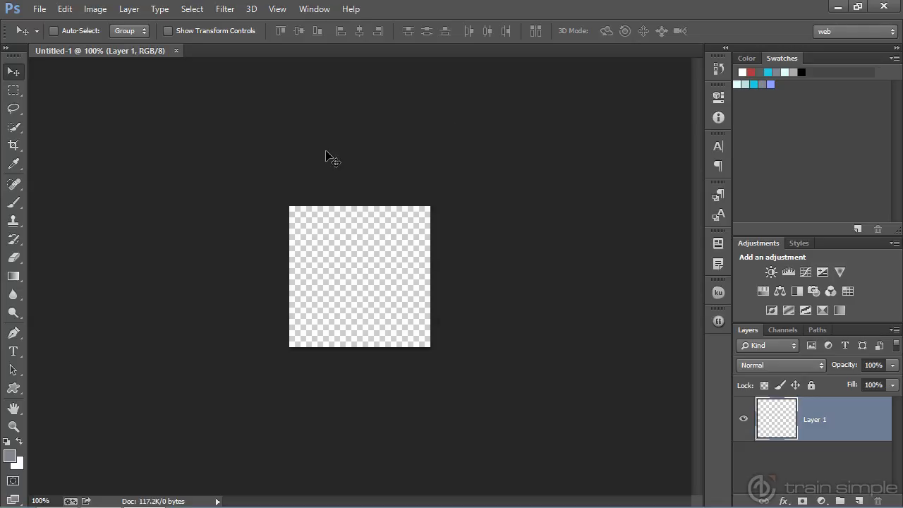
- Draw a Circle Frame custom shape about 152 px wide and high on the canvas
{"action": "left_click", "coordinate": [13, 388]}
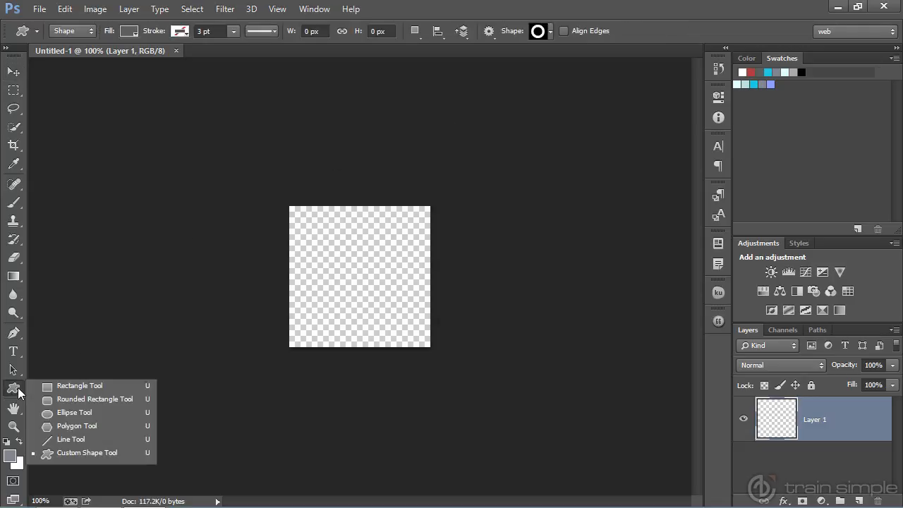
{"action": "left_click", "coordinate": [71, 451]}
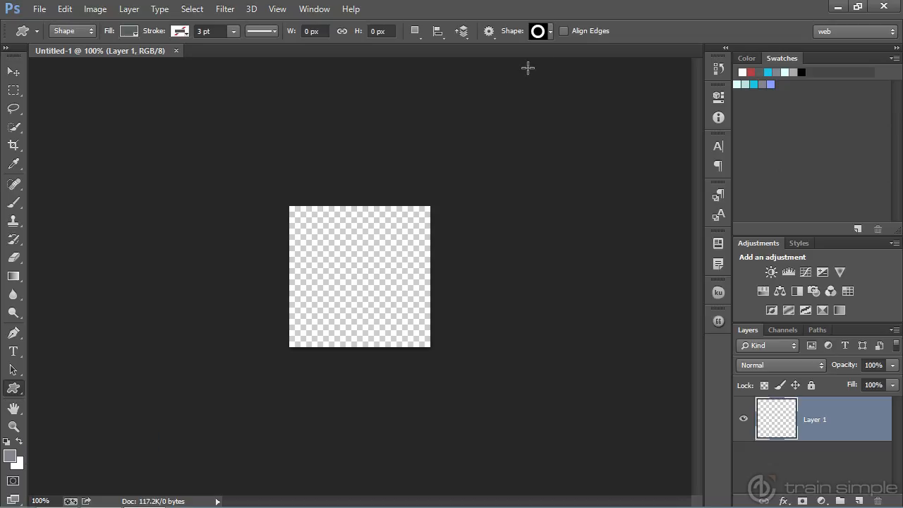
{"action": "left_click", "coordinate": [550, 33]}
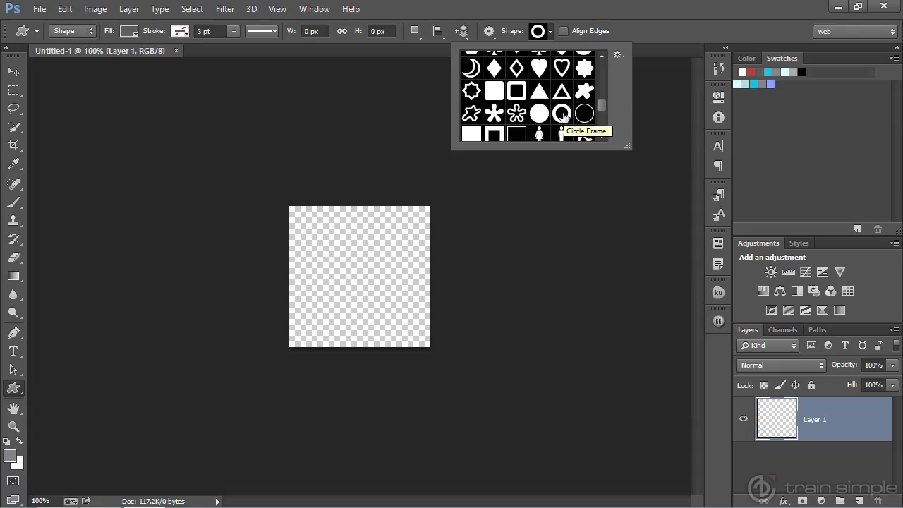
{"action": "left_click", "coordinate": [618, 55]}
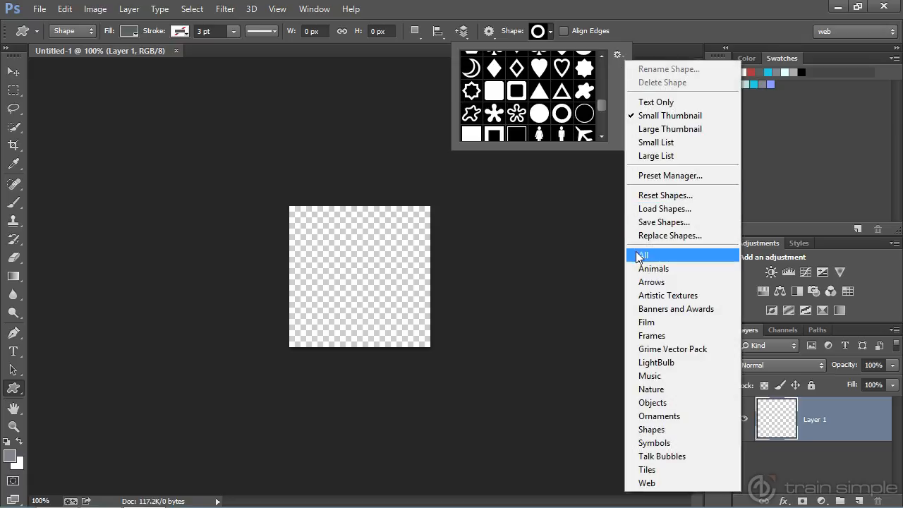
{"action": "left_click", "coordinate": [563, 120]}
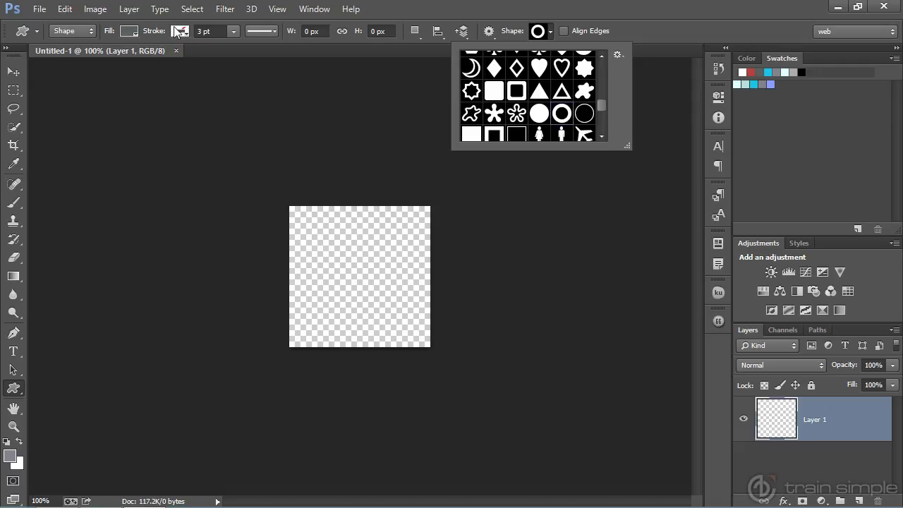
{"action": "left_click", "coordinate": [313, 232]}
{"action": "left_click_drag", "start_coordinate": [312, 234], "coordinate": [421, 342]}
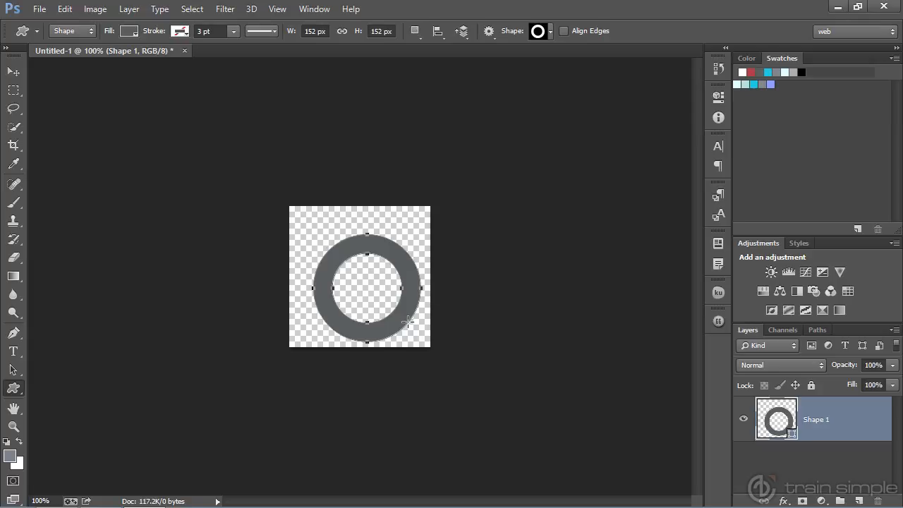
- Nudge the ring shape left and up until it is centred on the canvas
{"action": "key", "text": "v"}
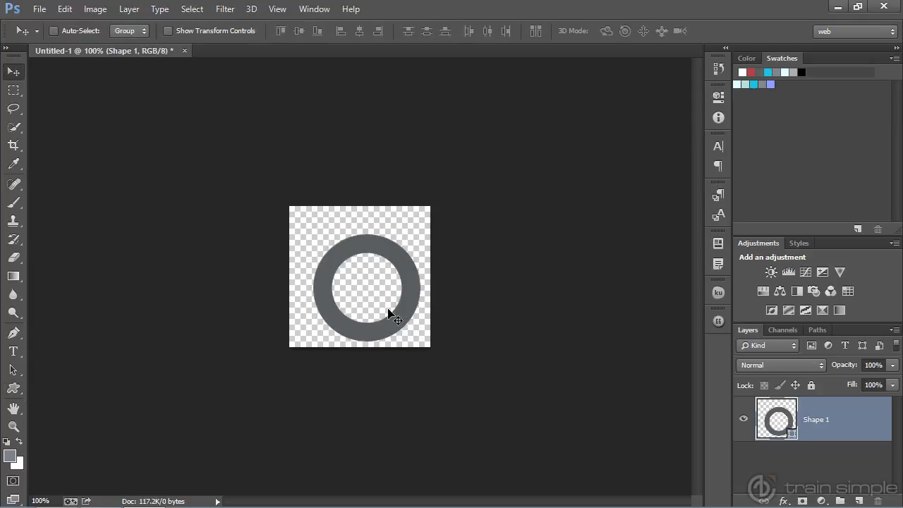
{"action": "key", "text": "shift+Left"}
{"action": "key", "text": "shift+Left"}
{"action": "key", "text": "shift+Right"}
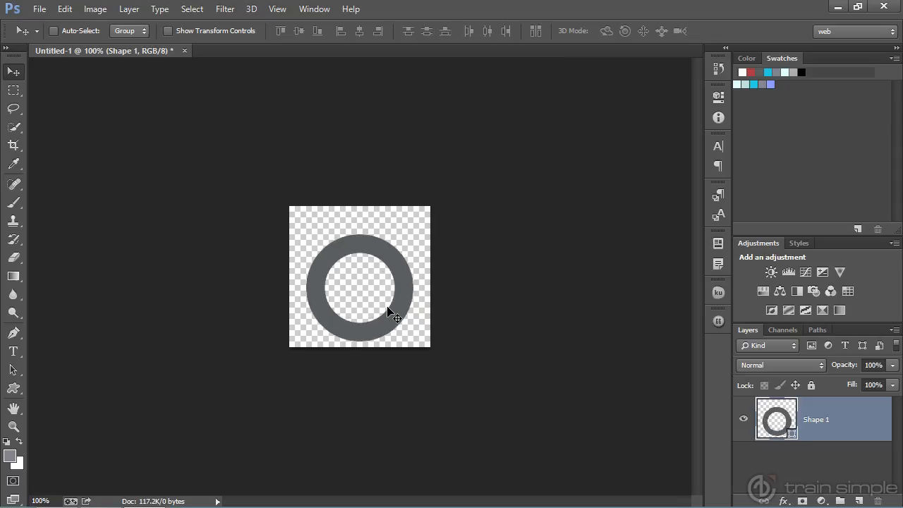
{"action": "key", "text": "shift+Up"}
{"action": "key", "text": "shift+Up"}
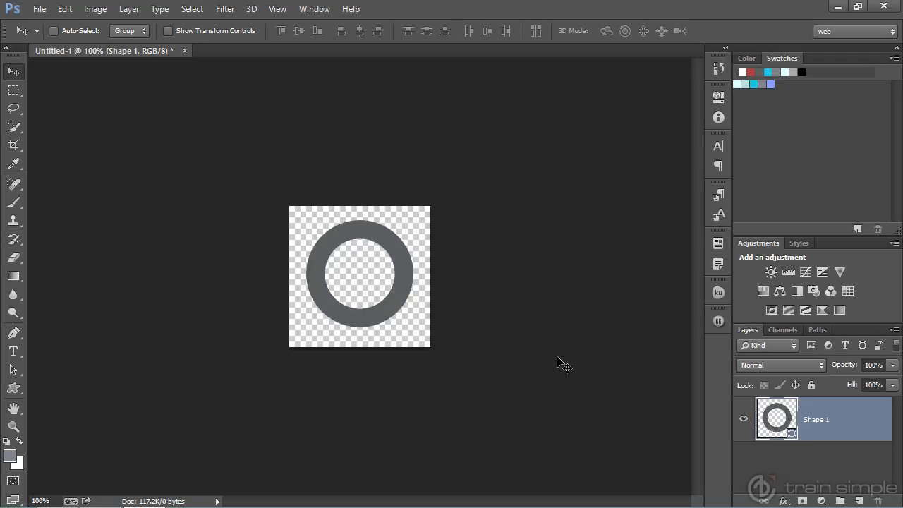
- Enable a Gradient Overlay in the ring layer's blending options and show its settings
{"action": "right_click", "coordinate": [803, 417]}
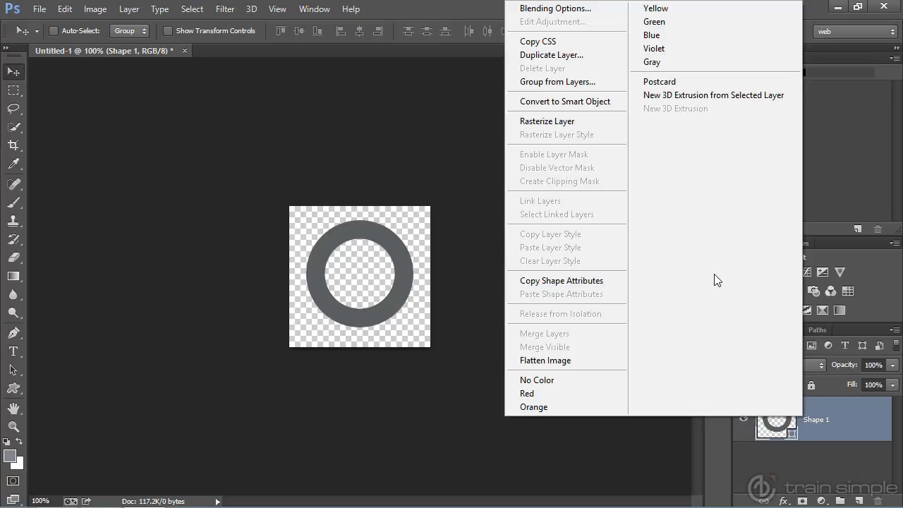
{"action": "left_click", "coordinate": [583, 10]}
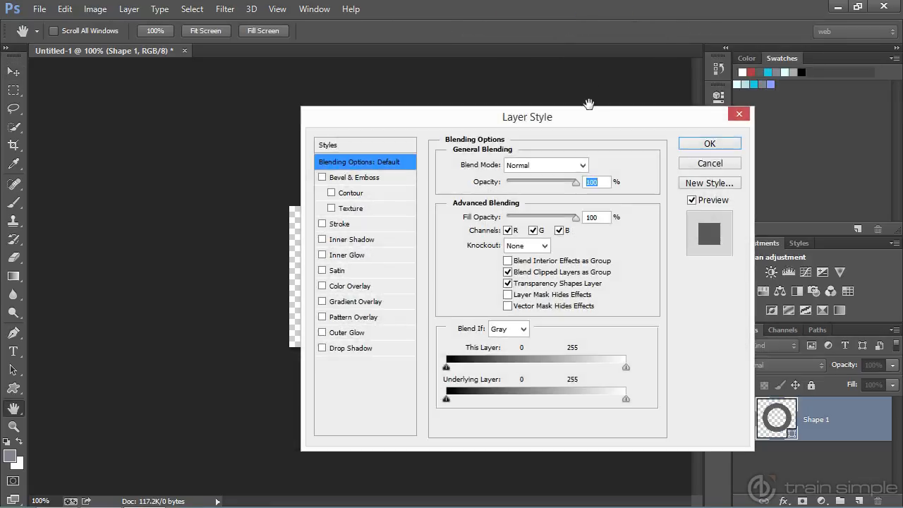
{"action": "left_click_drag", "start_coordinate": [590, 113], "coordinate": [569, 74]}
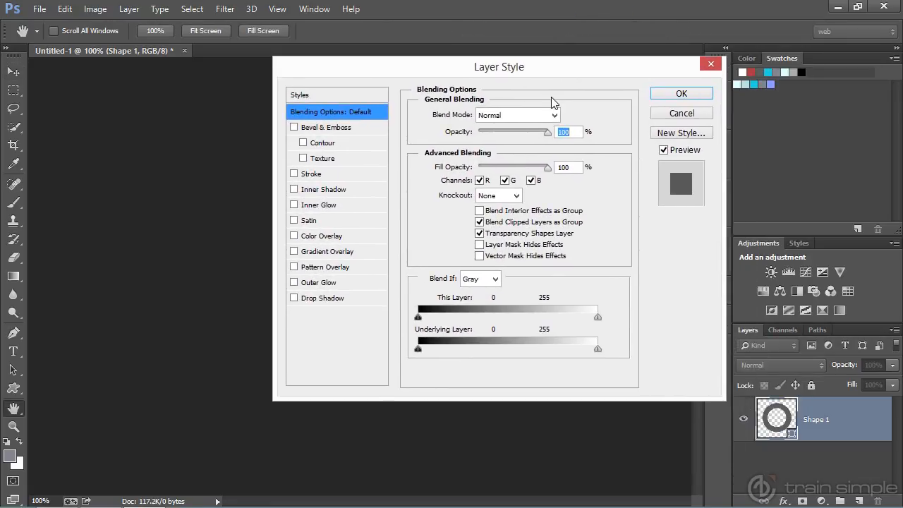
{"action": "left_click", "coordinate": [294, 252]}
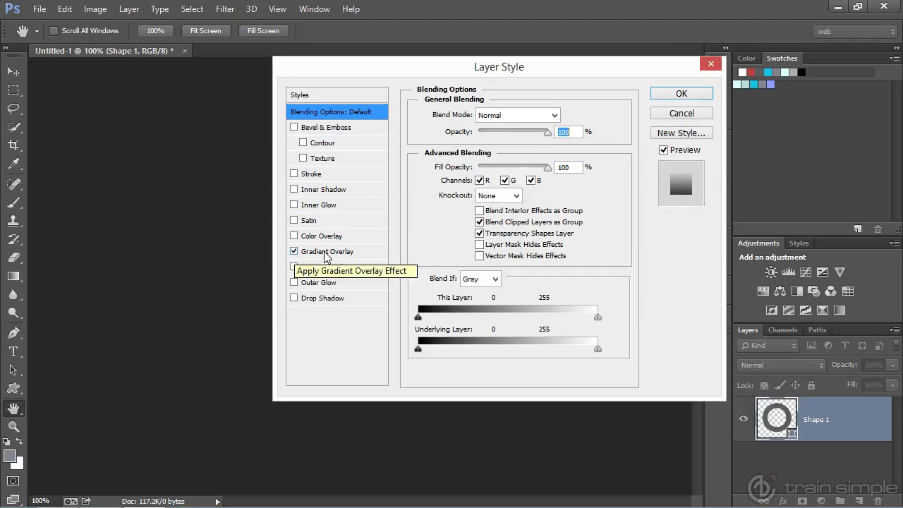
{"action": "left_click", "coordinate": [326, 252]}
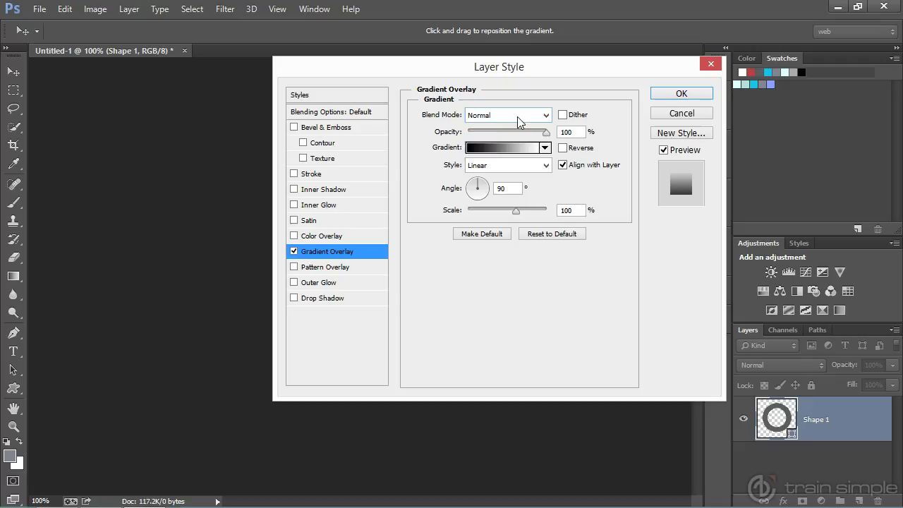
- Add two colour stops to the overlay's gradient, at the 30% and 40% locations
{"action": "left_click", "coordinate": [492, 148]}
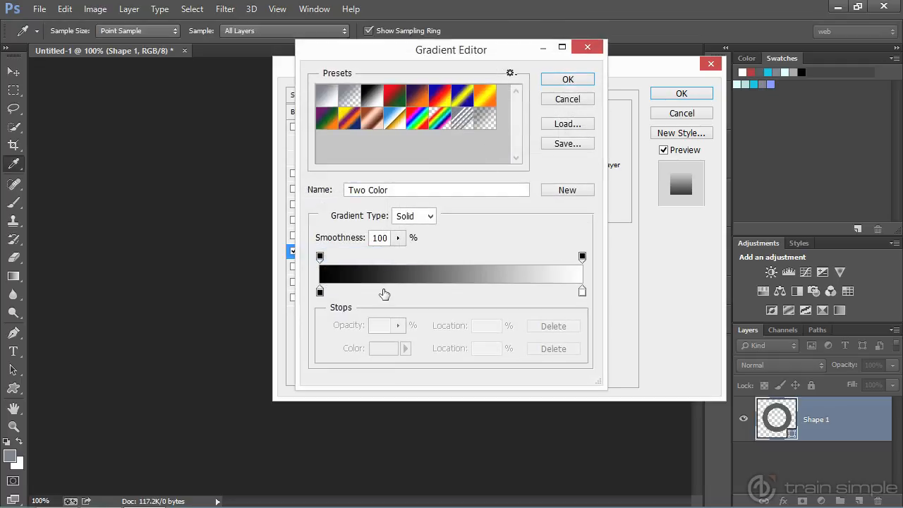
{"action": "left_click", "coordinate": [385, 292]}
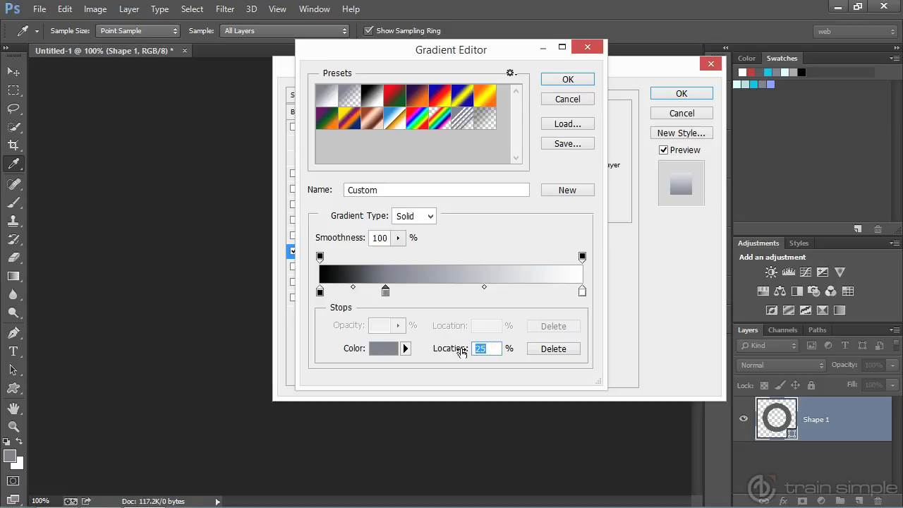
{"action": "type", "text": "30"}
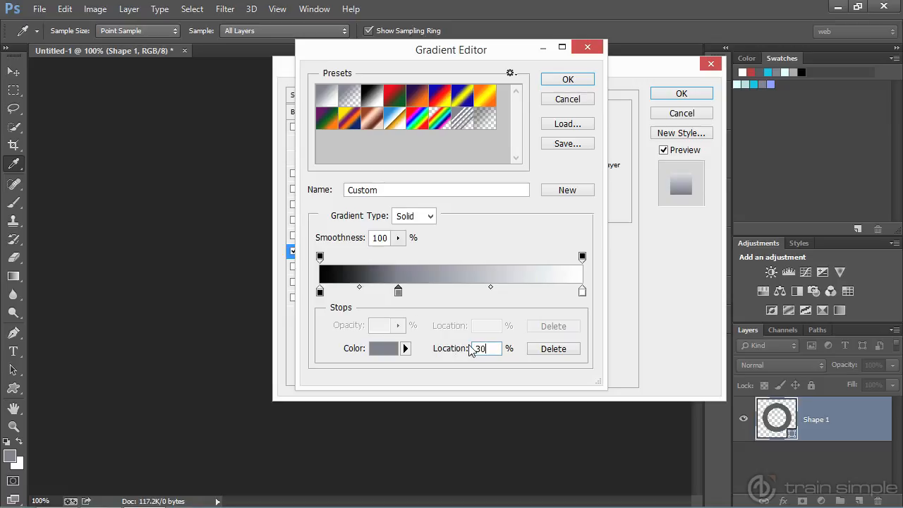
{"action": "left_click", "coordinate": [440, 291]}
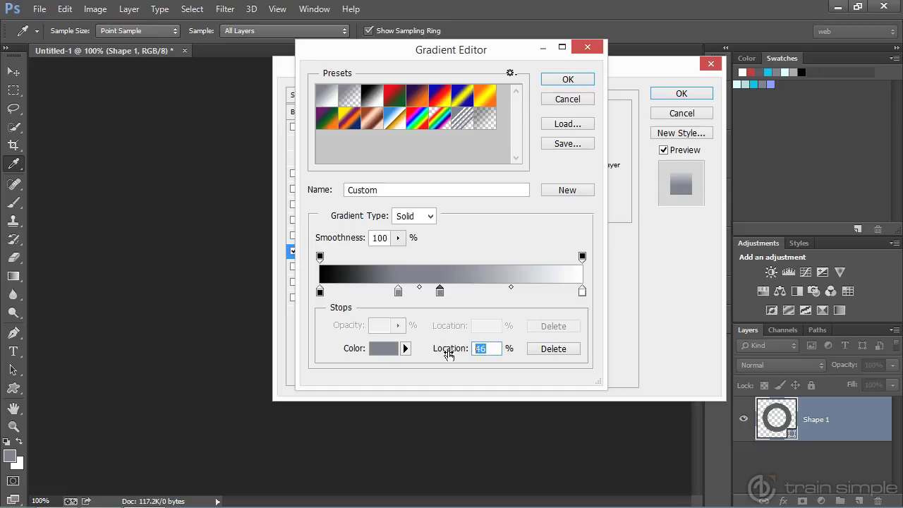
{"action": "type", "text": "40"}
{"action": "key", "text": "Tab"}
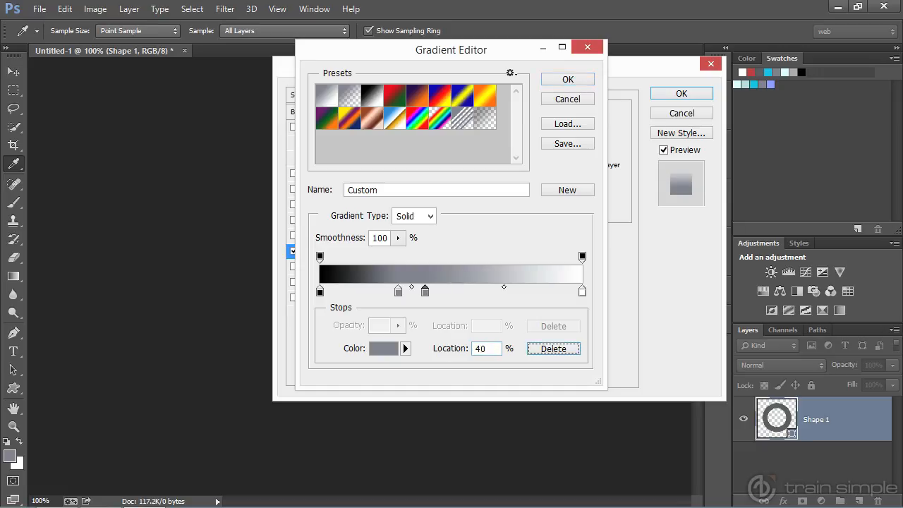
- Set the colour of the gradient stop at 30% to a blue of about #3b67ca
{"action": "left_click", "coordinate": [398, 291]}
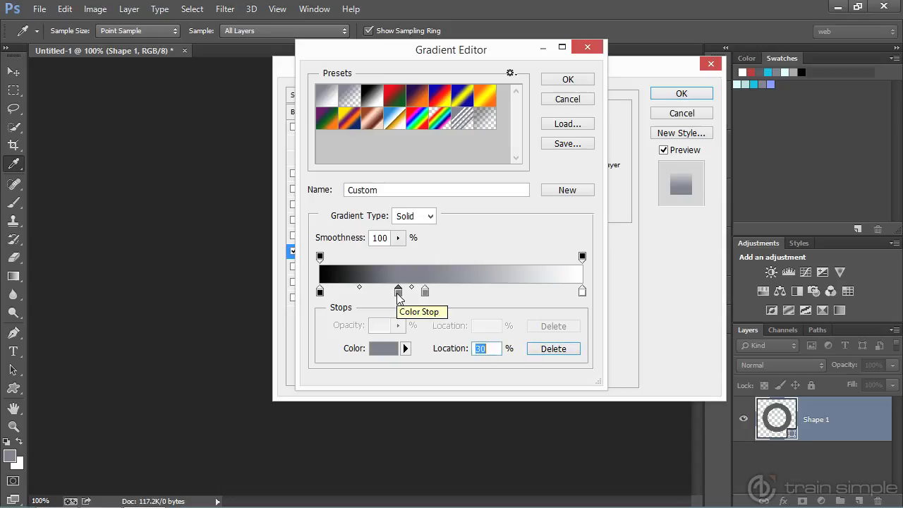
{"action": "double_click", "coordinate": [398, 291]}
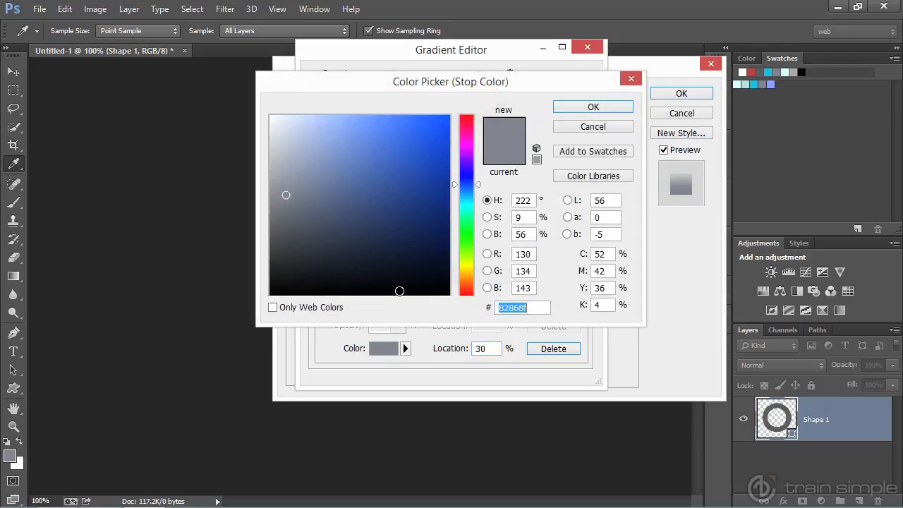
{"action": "left_click", "coordinate": [406, 162]}
{"action": "left_click_drag", "start_coordinate": [406, 163], "coordinate": [397, 153]}
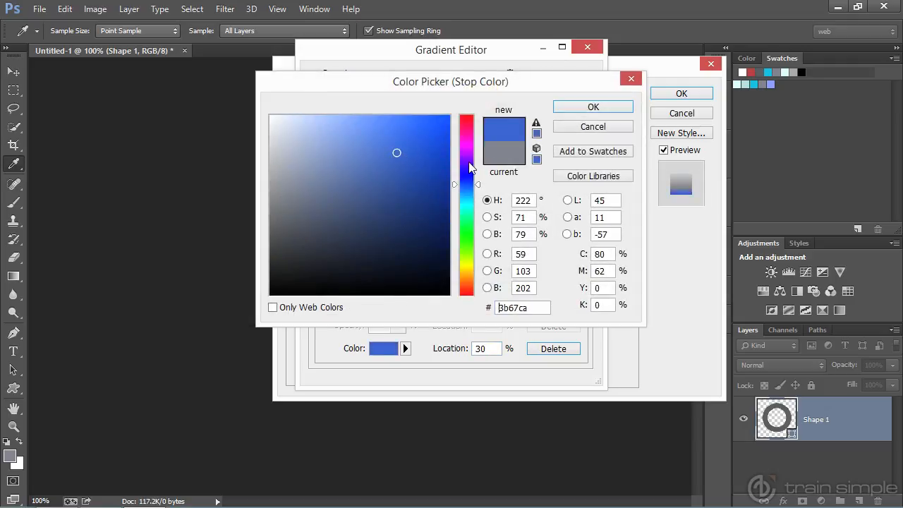
{"action": "left_click", "coordinate": [576, 109]}
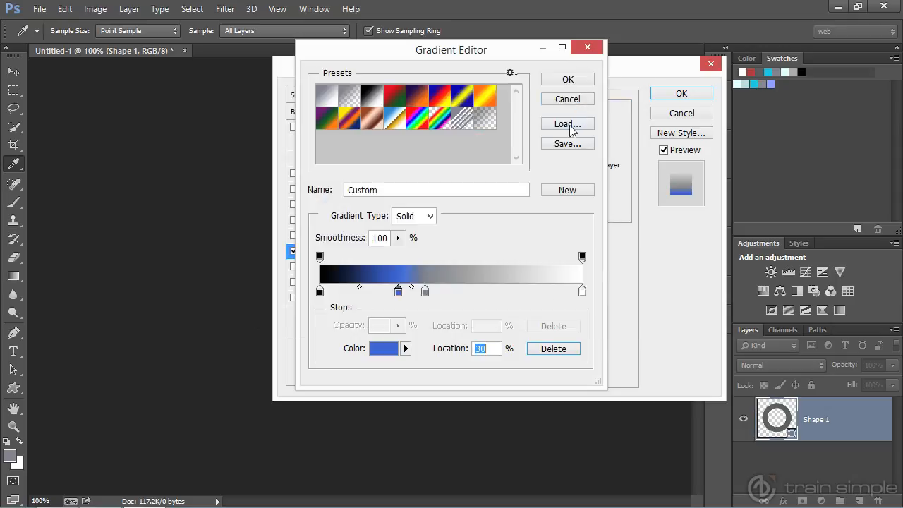
- Set the gradient's black starting stop at 0% to dark grey #2c2b2b and copy its hex code
{"action": "double_click", "coordinate": [320, 292]}
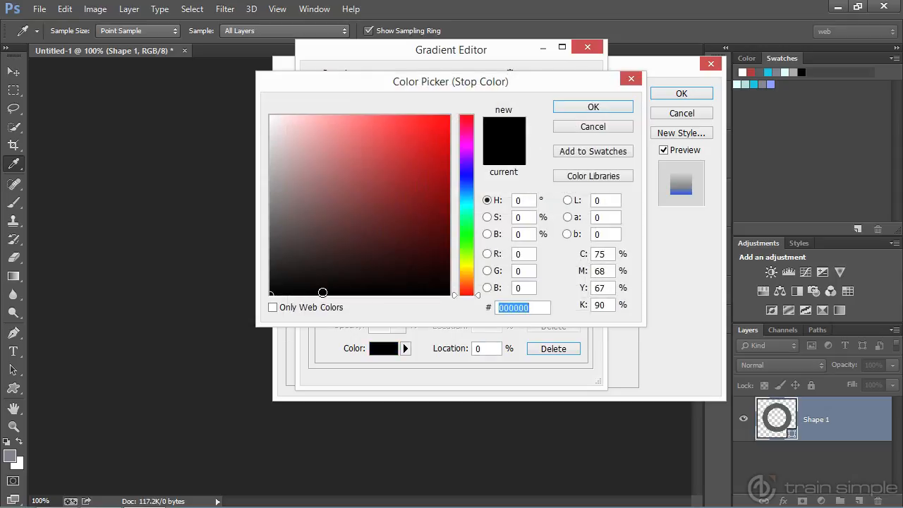
{"action": "mouse_move", "coordinate": [322, 292]}
{"action": "left_mouse_down"}
{"action": "mouse_move", "coordinate": [278, 284]}
{"action": "mouse_move", "coordinate": [273, 264]}
{"action": "left_mouse_up"}
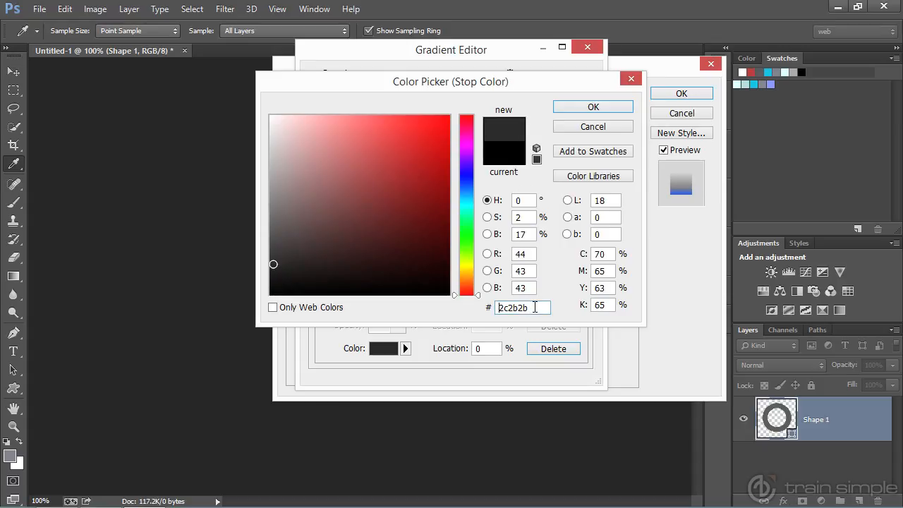
{"action": "left_click_drag", "start_coordinate": [535, 307], "coordinate": [485, 307]}
{"action": "left_click", "coordinate": [596, 107]}
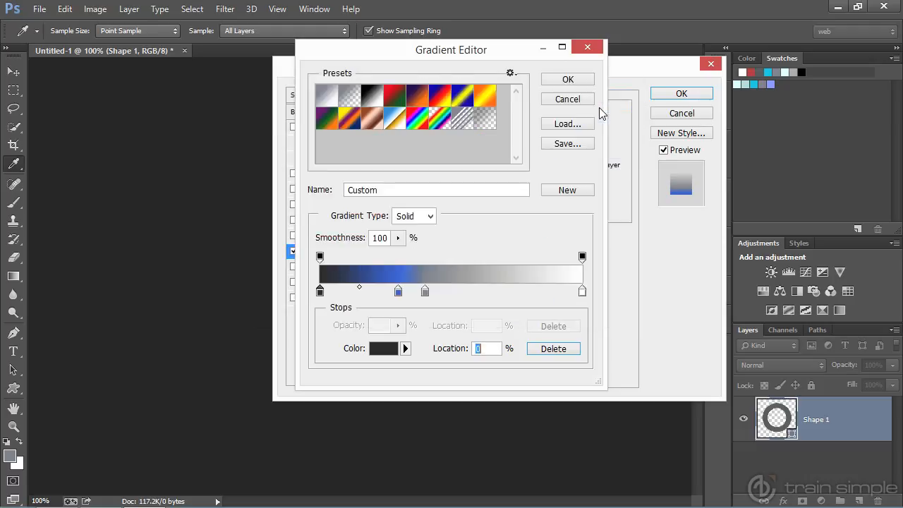
- Set the colour of the gradient stop at 40% to dark grey #2c2b2b
{"action": "double_click", "coordinate": [424, 292]}
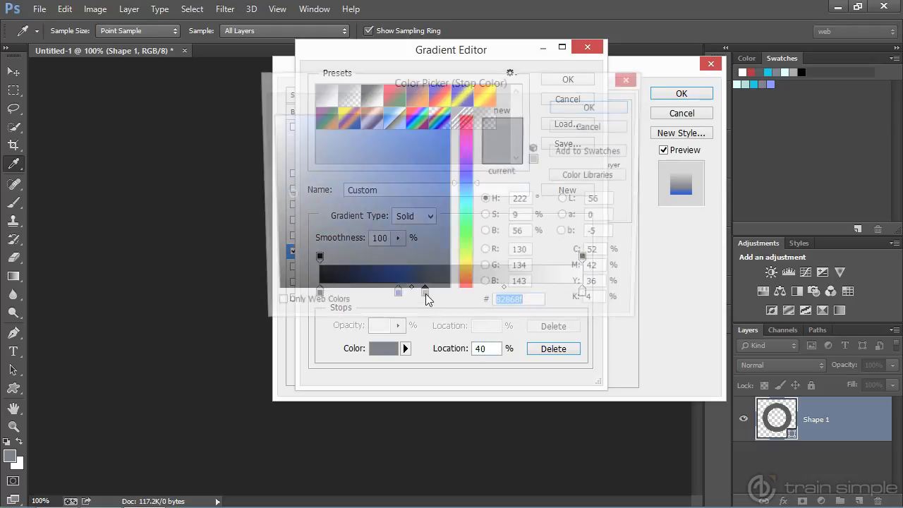
{"action": "left_click_drag", "start_coordinate": [543, 308], "coordinate": [479, 307]}
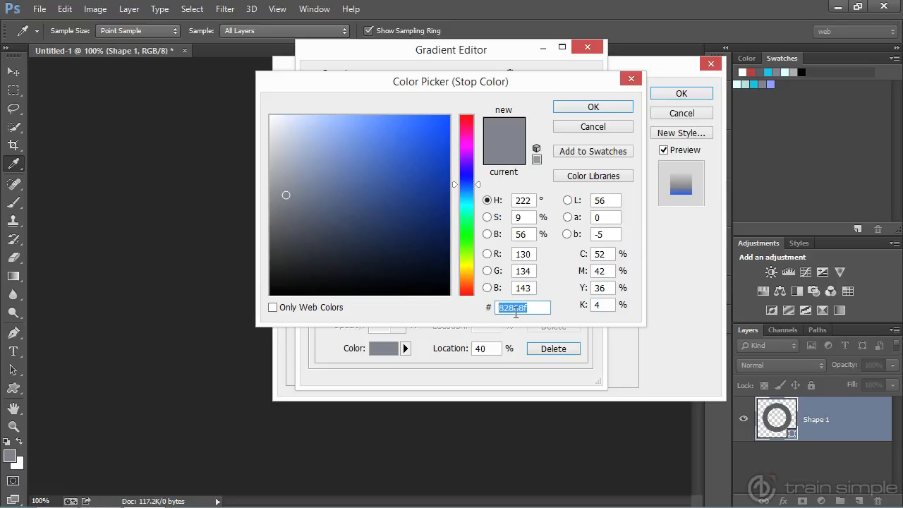
{"action": "type", "text": "2c2b2b"}
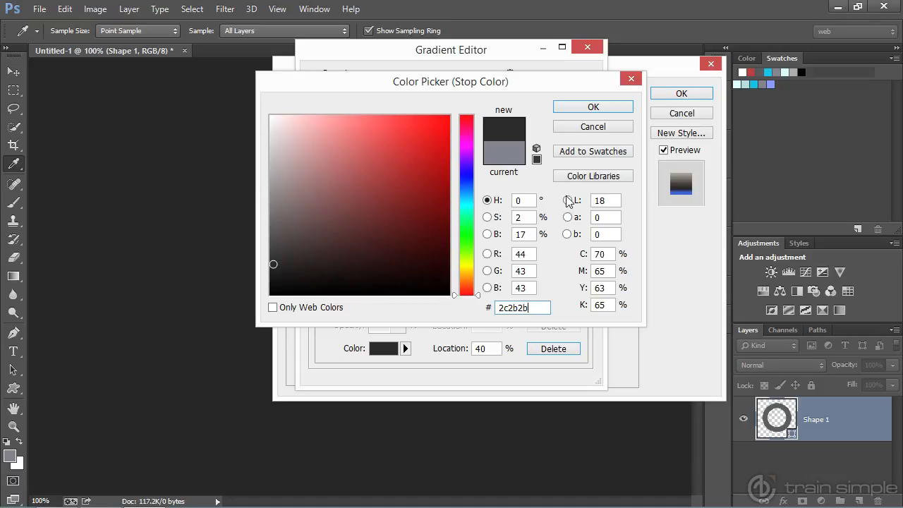
{"action": "left_click", "coordinate": [592, 106]}
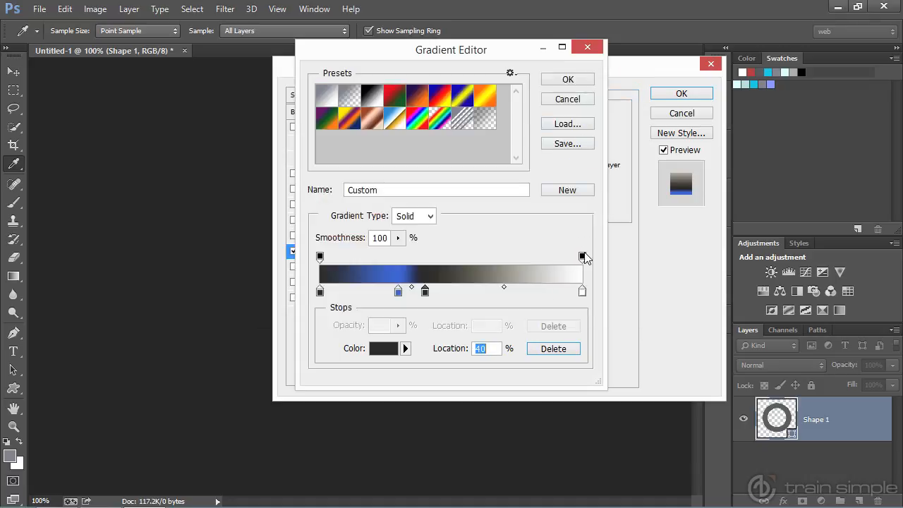
- Set the gradient's white end stop at 100% to the copied dark grey #2c2b2b and accept the gradient
{"action": "double_click", "coordinate": [582, 290]}
{"action": "left_click", "coordinate": [531, 309]}
{"action": "left_click_drag", "start_coordinate": [531, 308], "coordinate": [483, 308]}
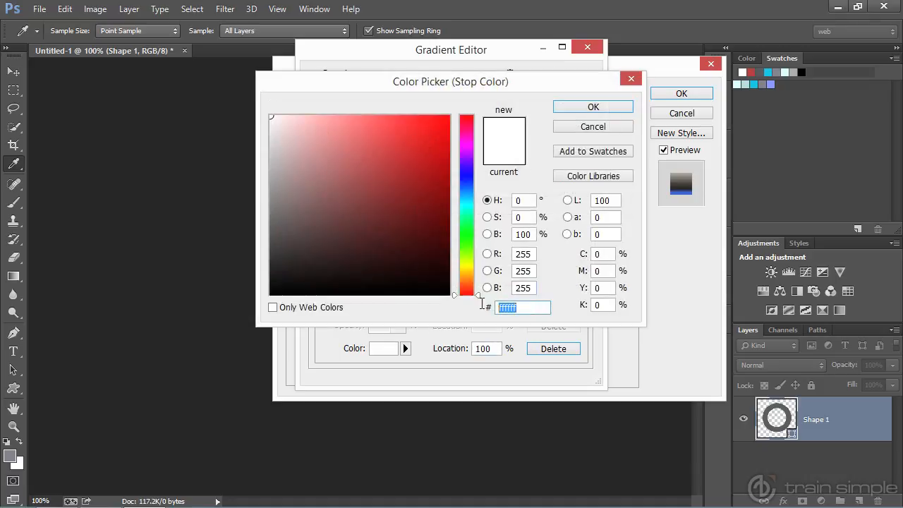
{"action": "type", "text": "2c2b2d"}
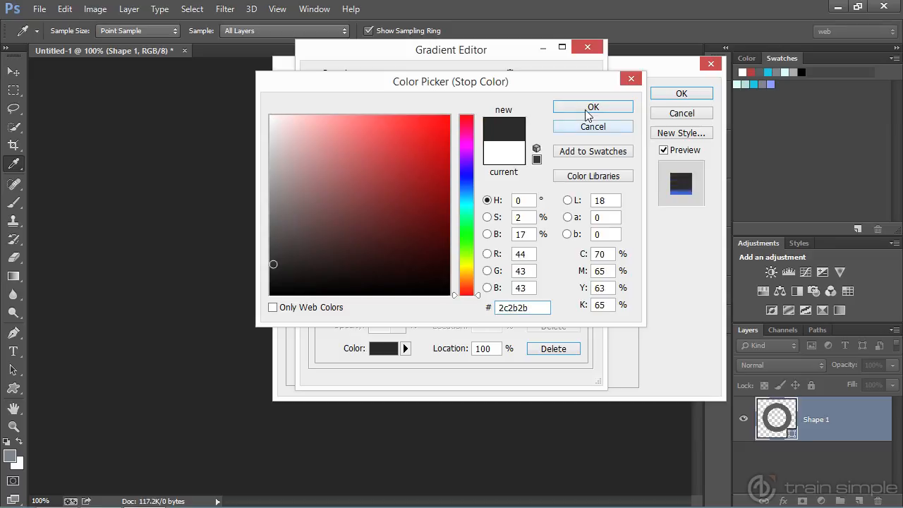
{"action": "left_click", "coordinate": [591, 109]}
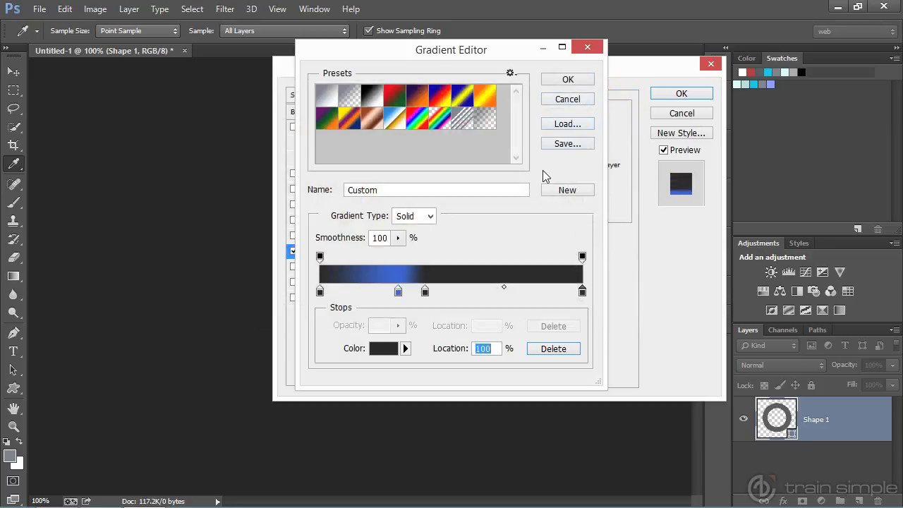
{"action": "left_click", "coordinate": [566, 80]}
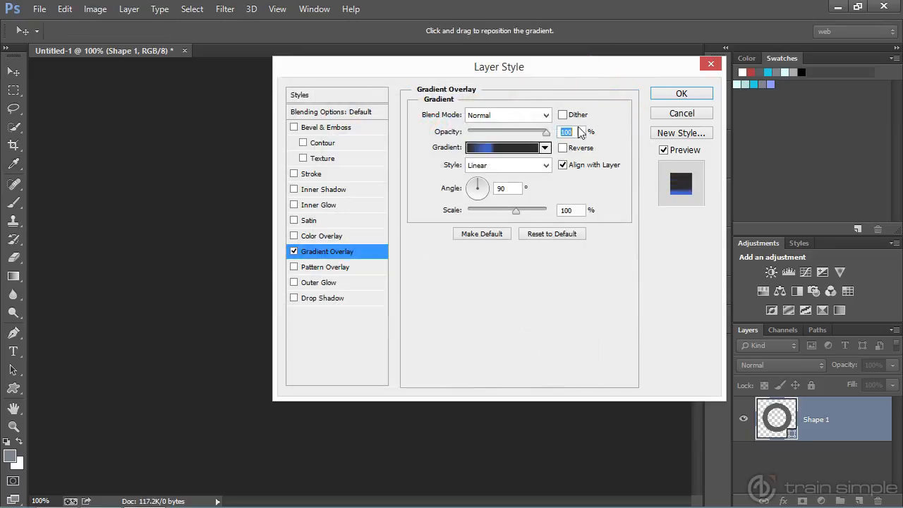
- Set the gradient overlay's style to Angle and check the effect on the ring
{"action": "left_click", "coordinate": [546, 168]}
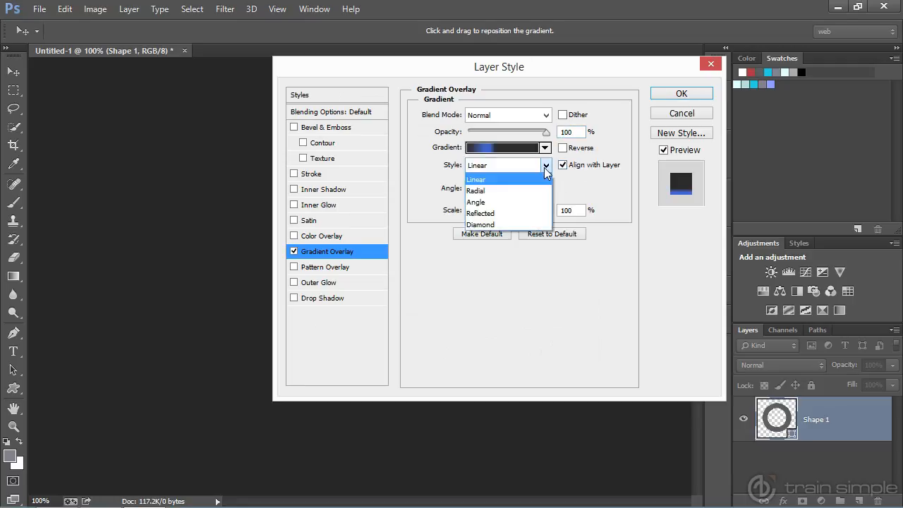
{"action": "left_click", "coordinate": [521, 201]}
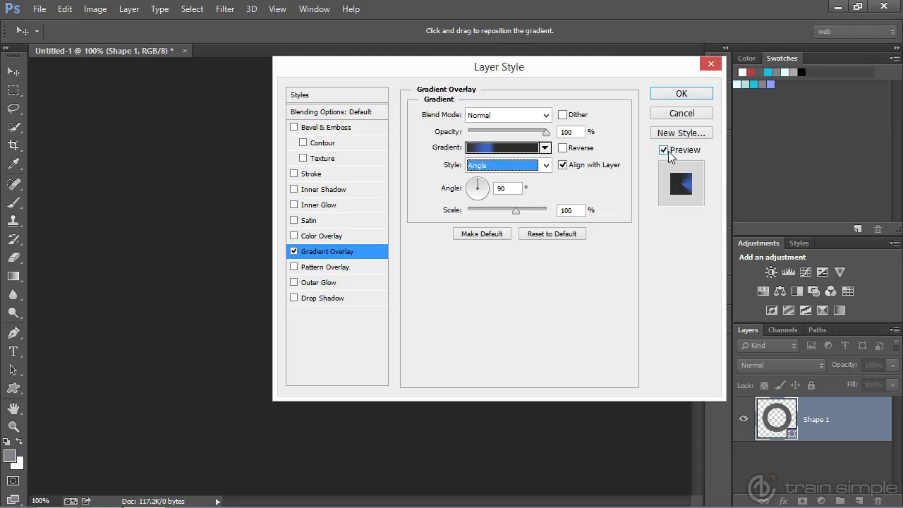
{"action": "left_click_drag", "start_coordinate": [421, 73], "coordinate": [604, 91]}
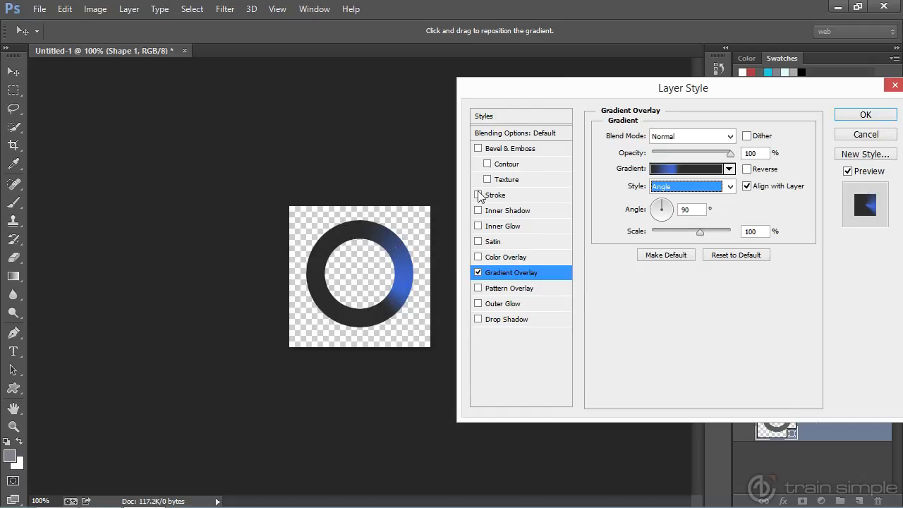
{"action": "left_click_drag", "start_coordinate": [568, 93], "coordinate": [346, 83]}
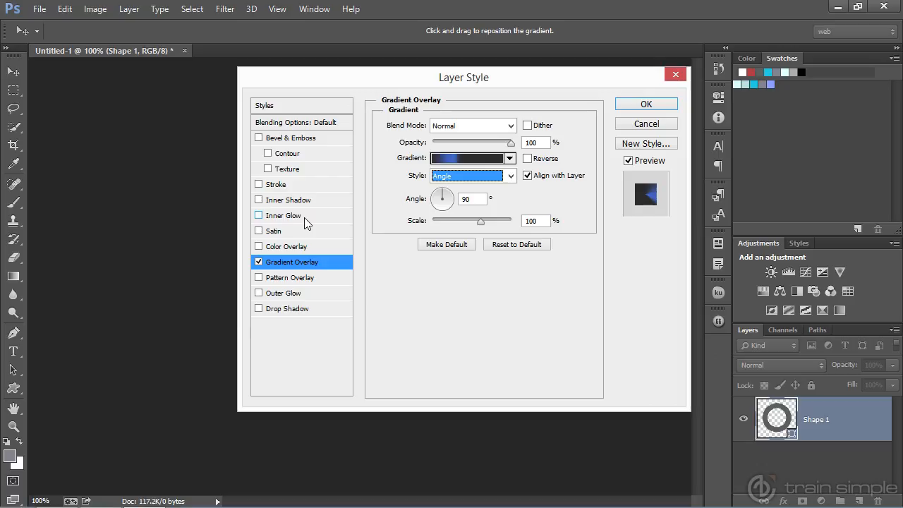
- Add an Inner Shadow effect to the ring with its blend mode set to Overlay
{"action": "left_click", "coordinate": [292, 201]}
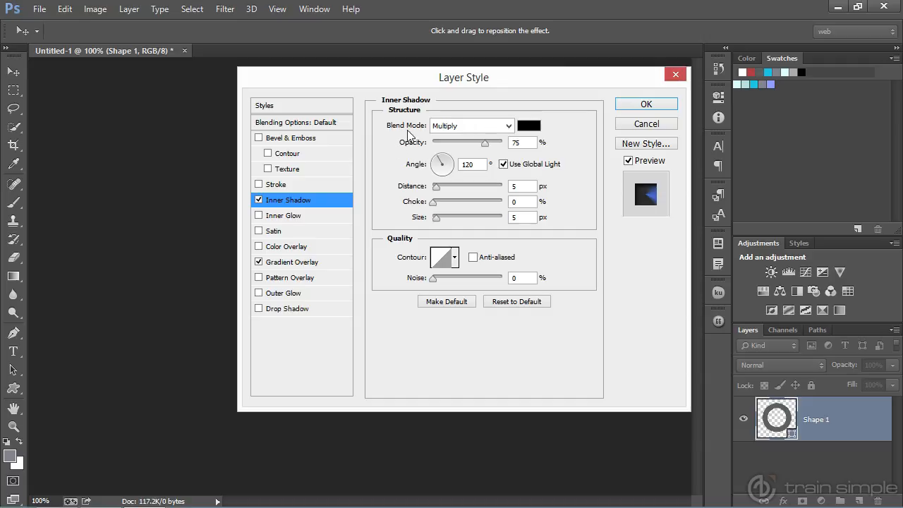
{"action": "left_click", "coordinate": [508, 126]}
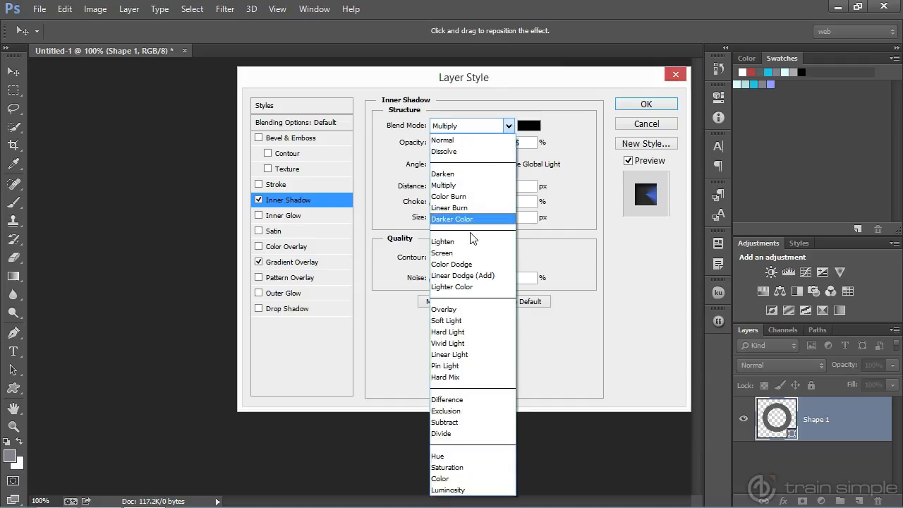
{"action": "left_click", "coordinate": [451, 309]}
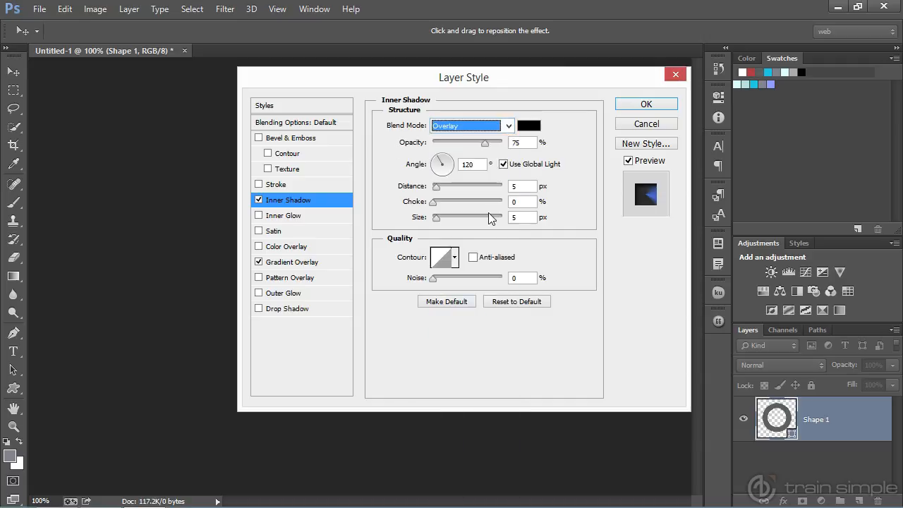
- Set the inner shadow's colour to white #ffffff
{"action": "left_click", "coordinate": [523, 129]}
{"action": "left_click", "coordinate": [267, 117]}
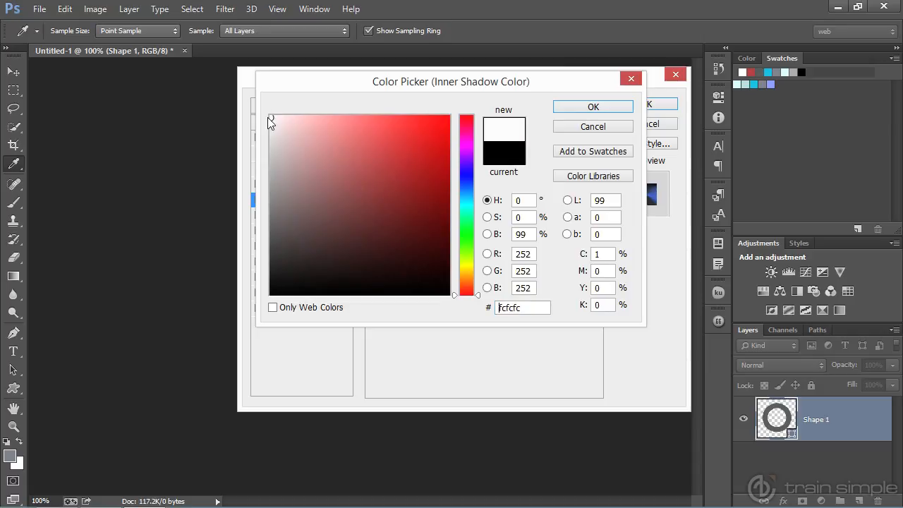
{"action": "left_click", "coordinate": [268, 116]}
{"action": "left_click", "coordinate": [271, 118]}
{"action": "double_click", "coordinate": [534, 307]}
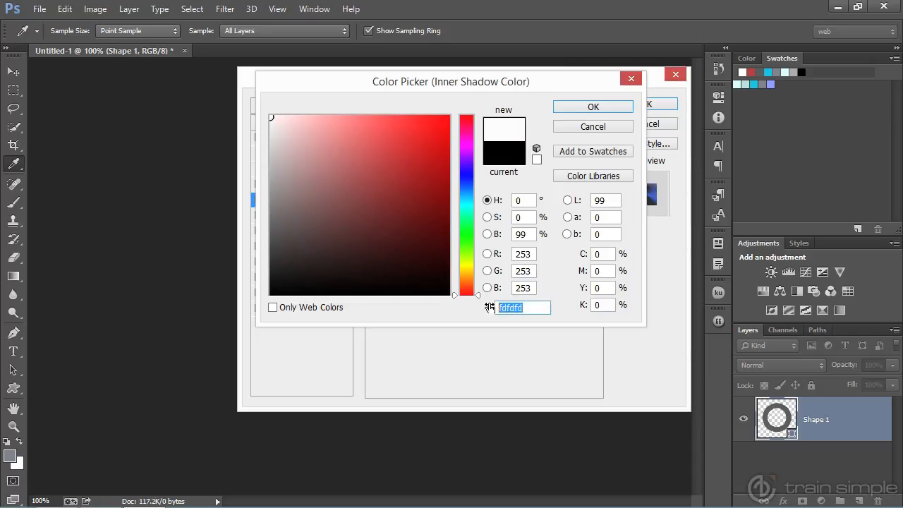
{"action": "type", "text": "ffffff"}
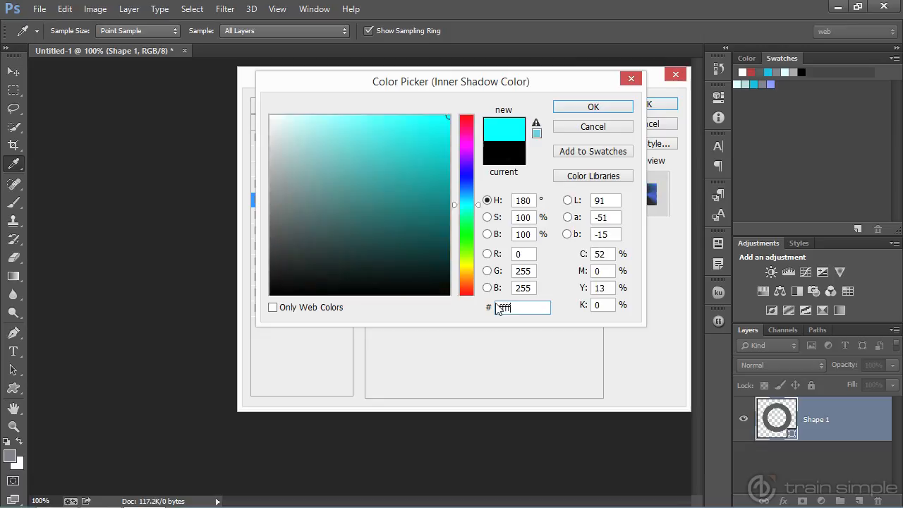
{"action": "left_click", "coordinate": [593, 108]}
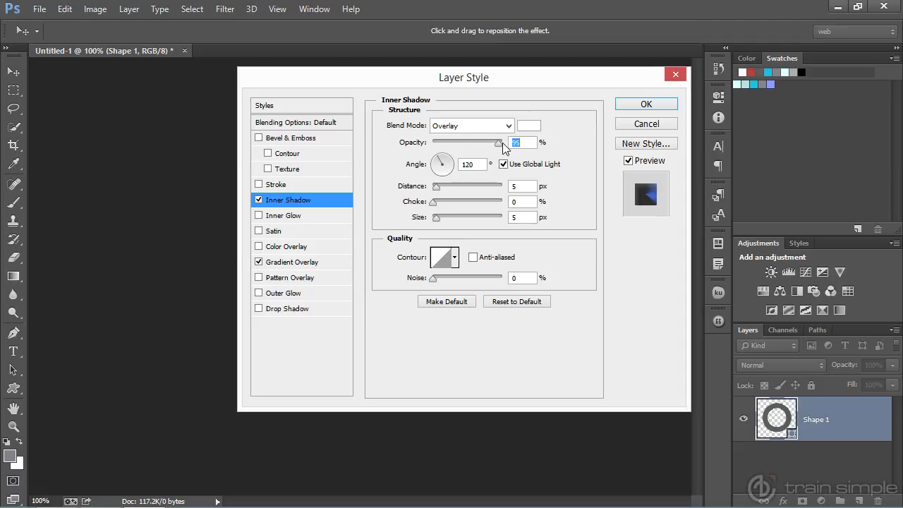
- Set the inner shadow's opacity to 100% and its size to 25 px
{"action": "left_click_drag", "start_coordinate": [486, 145], "coordinate": [502, 145]}
{"action": "left_click", "coordinate": [526, 216]}
{"action": "type", "text": "25"}
{"action": "key", "text": "Tab"}
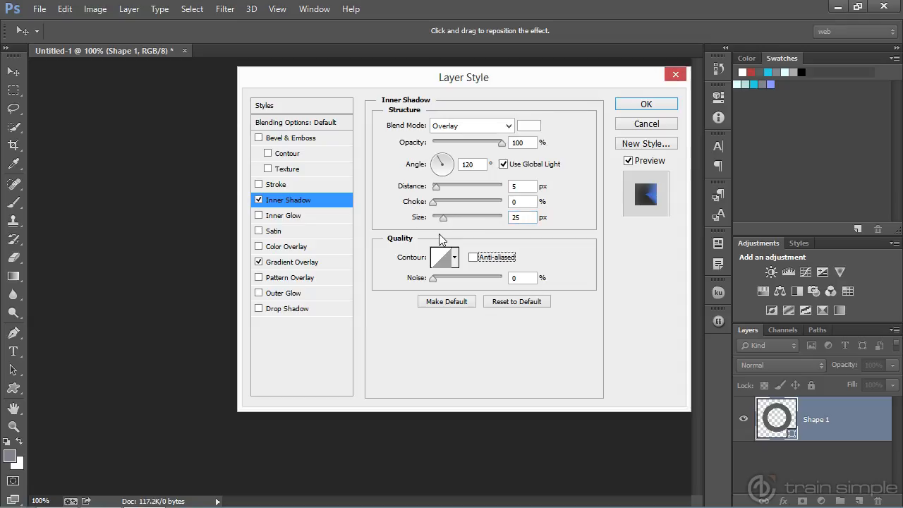
- Give the inner shadow the Ring - Double contour, check the ring and apply the layer style
{"action": "left_click", "coordinate": [455, 258]}
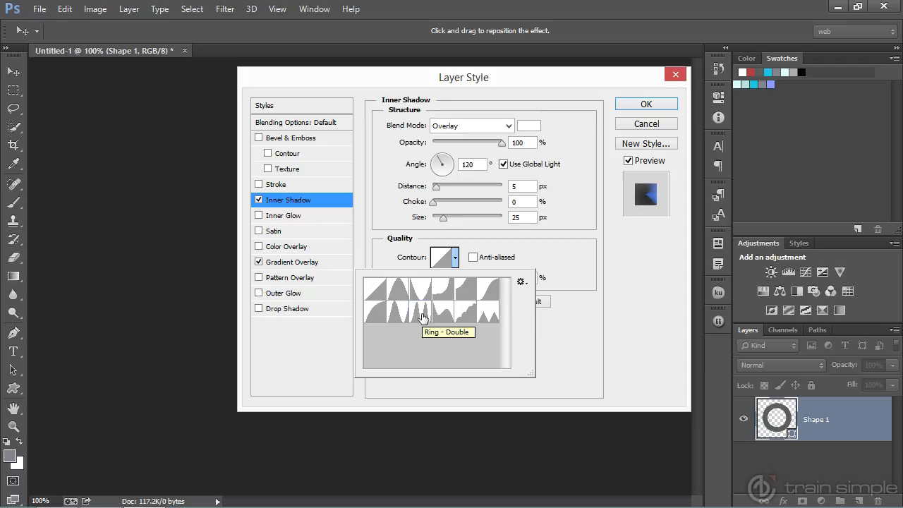
{"action": "left_click", "coordinate": [421, 317]}
{"action": "left_click", "coordinate": [611, 308]}
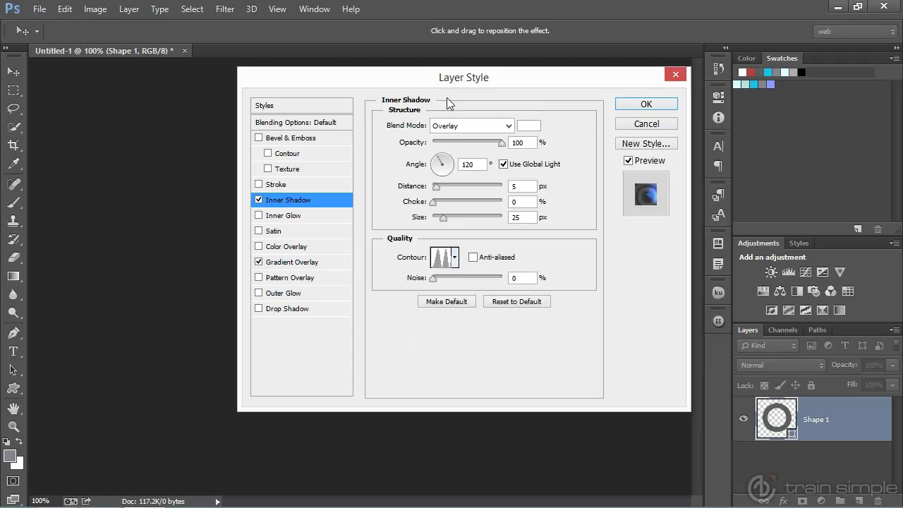
{"action": "left_click_drag", "start_coordinate": [381, 82], "coordinate": [609, 84]}
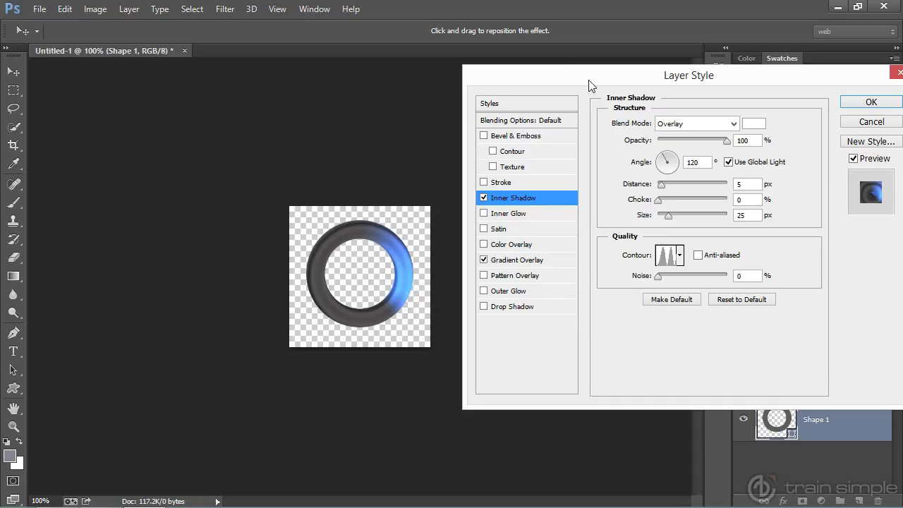
{"action": "left_click_drag", "start_coordinate": [591, 85], "coordinate": [342, 107]}
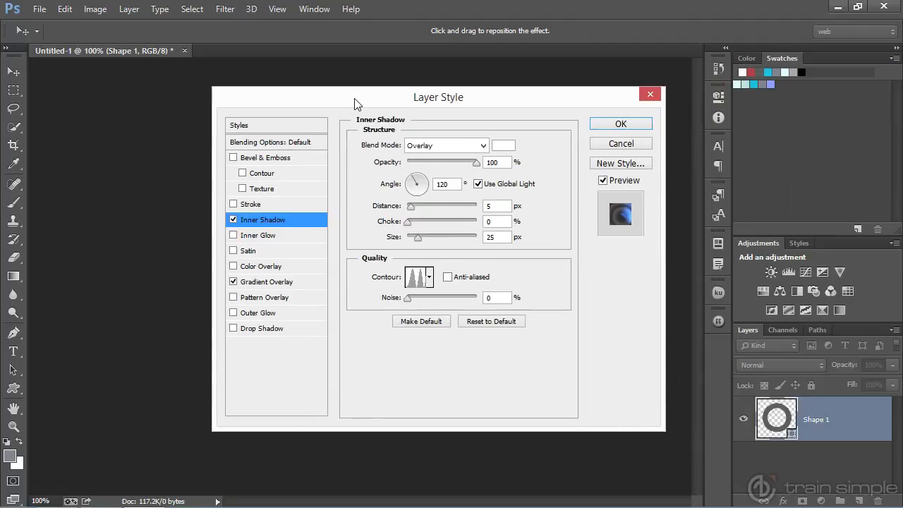
{"action": "left_click", "coordinate": [618, 124]}
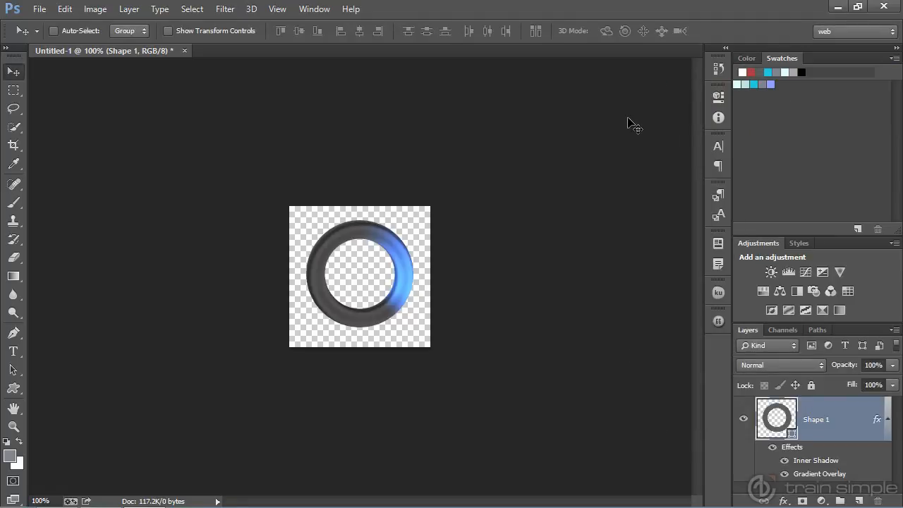
- Create a video timeline for the document and enable Style keyframe animation on the Shape 1 layer at 0:00:00:00
{"action": "left_click", "coordinate": [320, 11]}
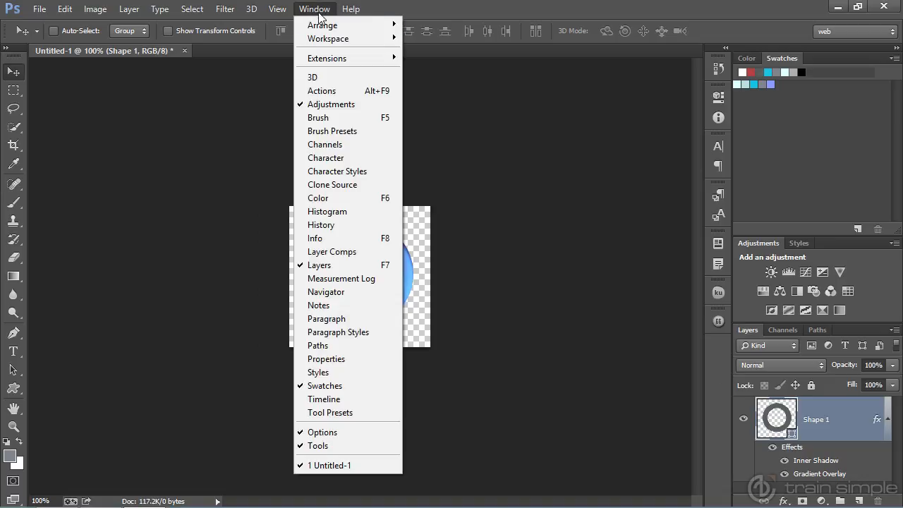
{"action": "left_click", "coordinate": [353, 398]}
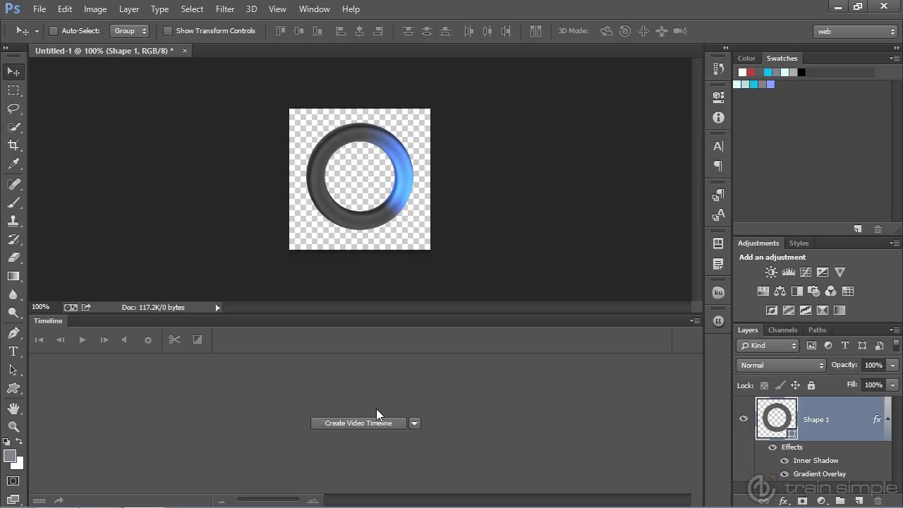
{"action": "left_click", "coordinate": [414, 423]}
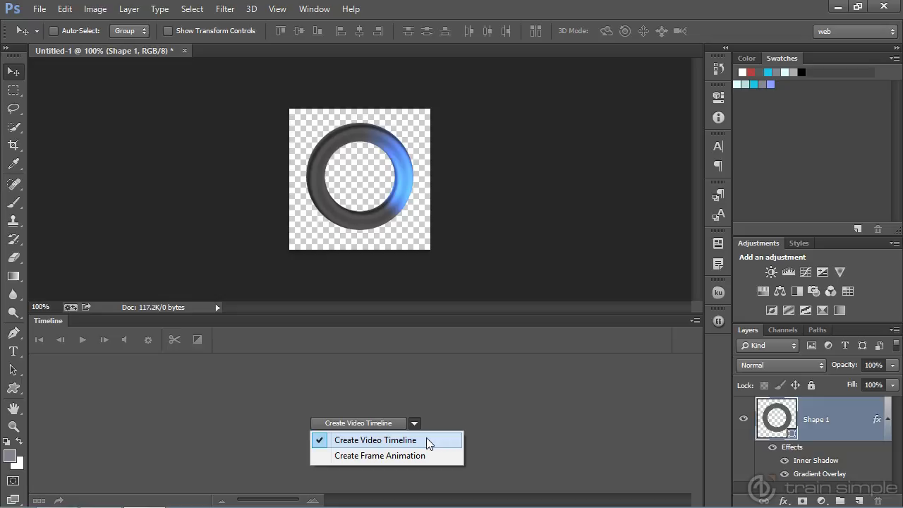
{"action": "left_click", "coordinate": [386, 424]}
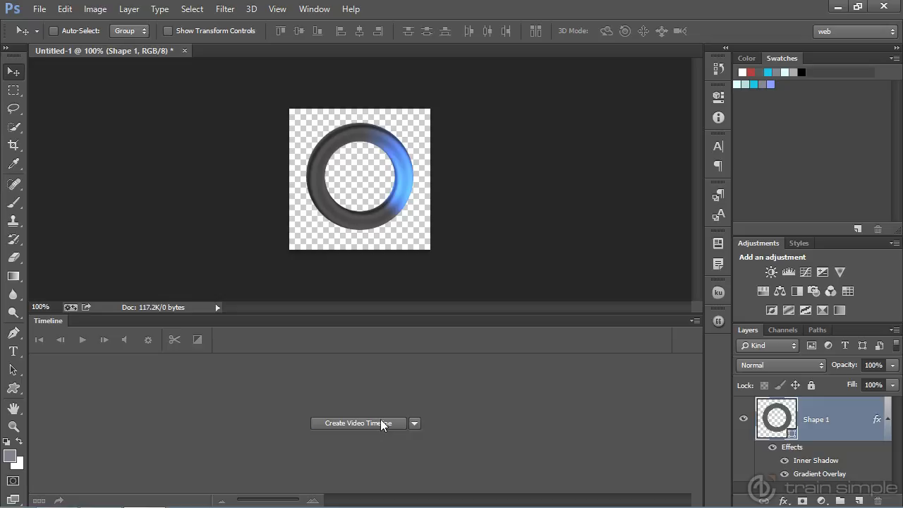
{"action": "left_click", "coordinate": [370, 421]}
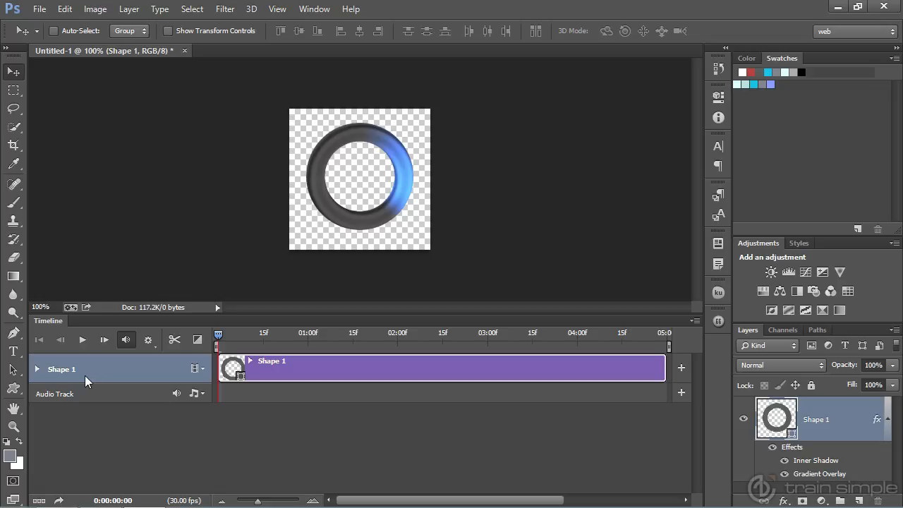
{"action": "left_click", "coordinate": [36, 369]}
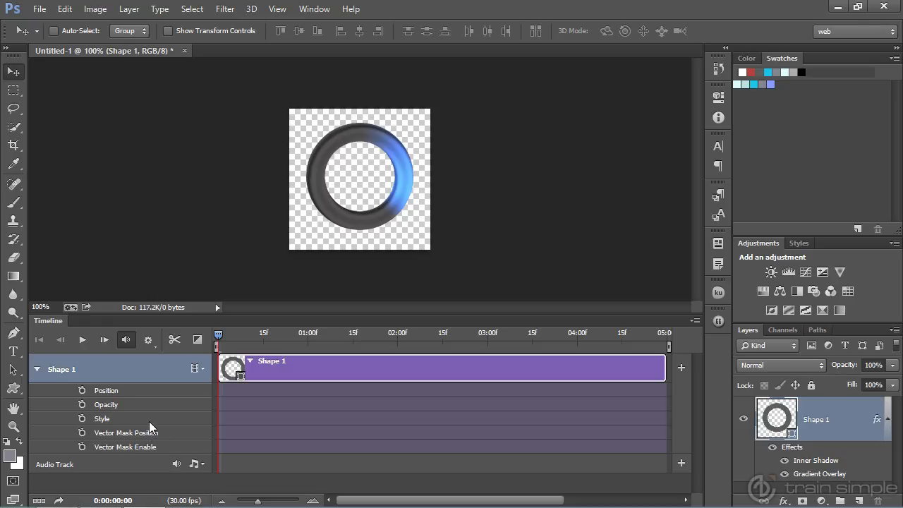
{"action": "left_click", "coordinate": [82, 419]}
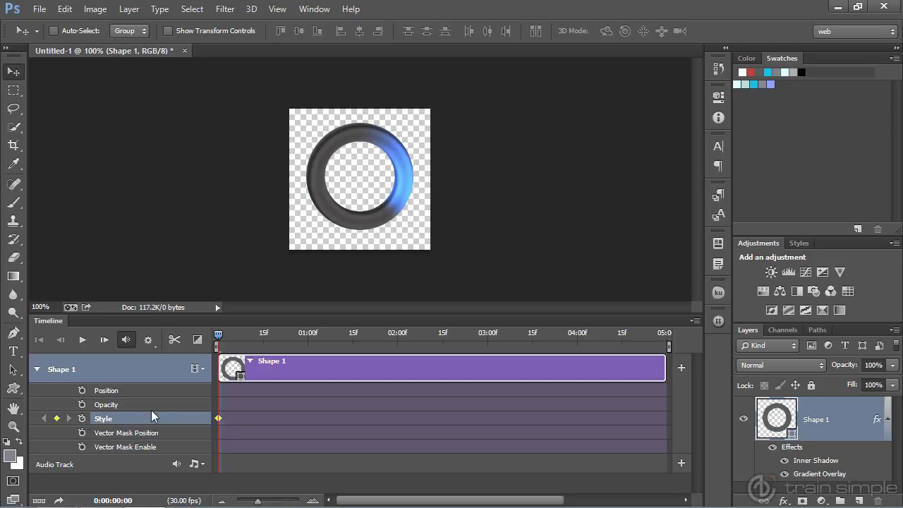
- At 0:00:01:00 on the timeline, set the Shape 1 layer's gradient overlay angle to -89°
{"action": "left_click_drag", "start_coordinate": [217, 339], "coordinate": [308, 336]}
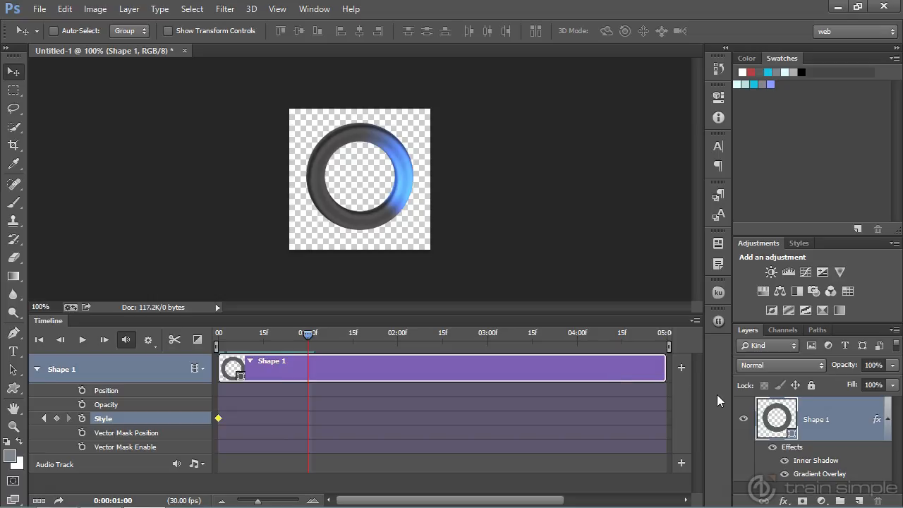
{"action": "right_click", "coordinate": [825, 418]}
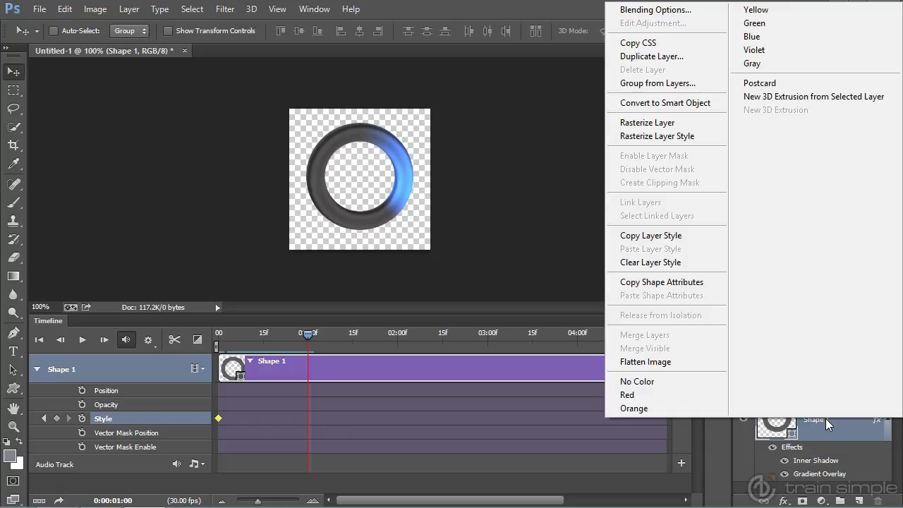
{"action": "left_click", "coordinate": [656, 11]}
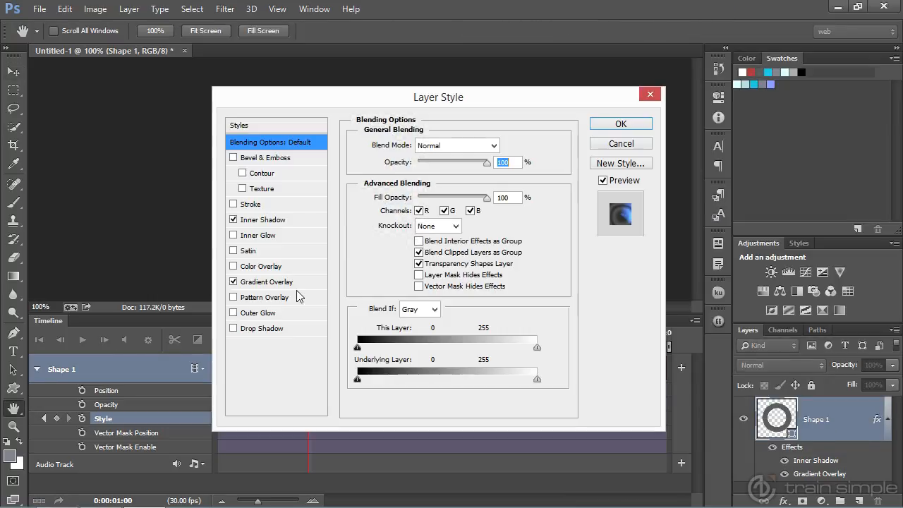
{"action": "left_click", "coordinate": [295, 282]}
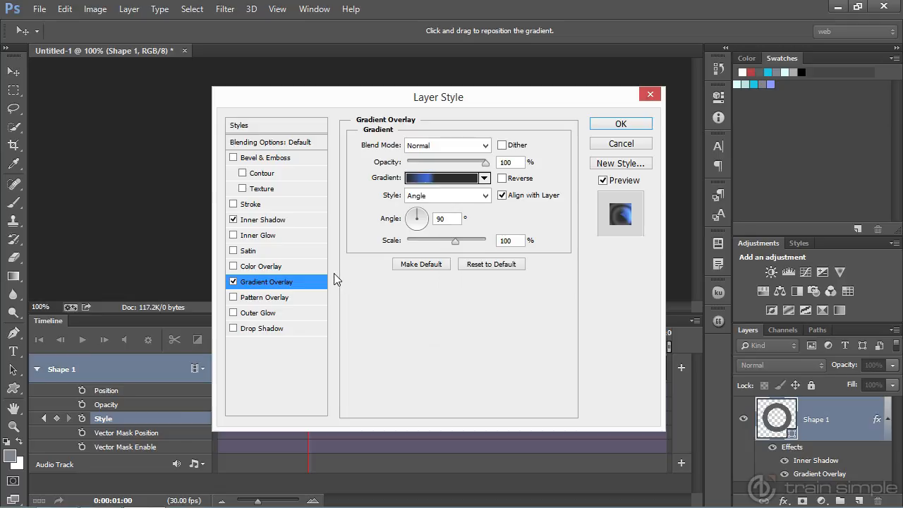
{"action": "left_click", "coordinate": [449, 220]}
{"action": "type", "text": "-89"}
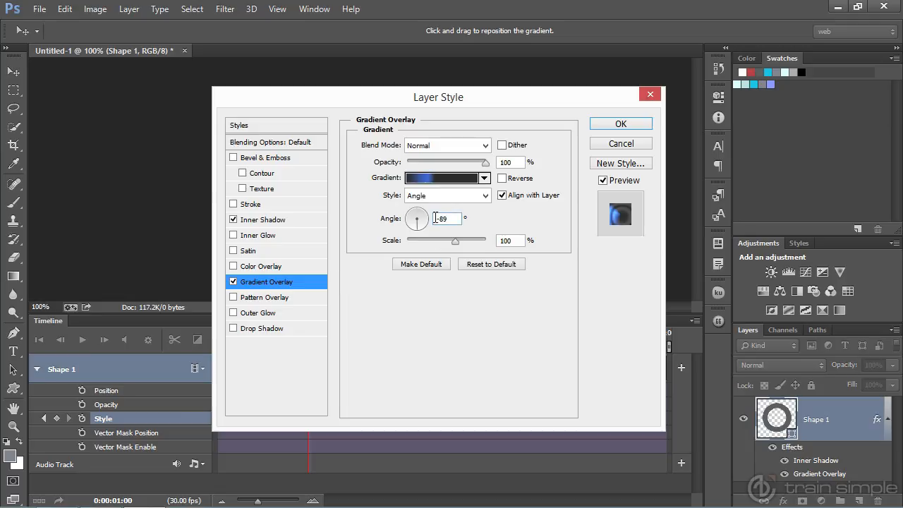
{"action": "left_click", "coordinate": [615, 129]}
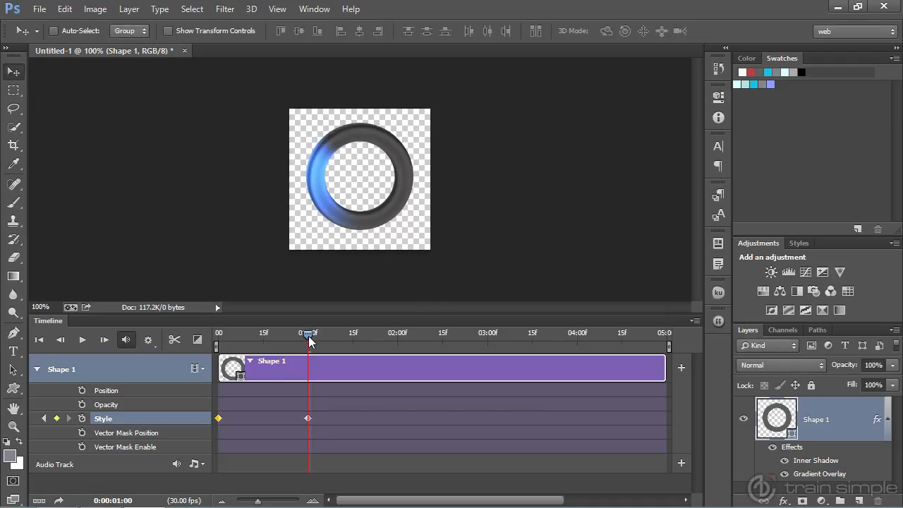
- At 0:00:02:00 on the timeline, set the Shape 1 layer's gradient overlay angle to 92°
{"action": "left_click_drag", "start_coordinate": [309, 336], "coordinate": [397, 336]}
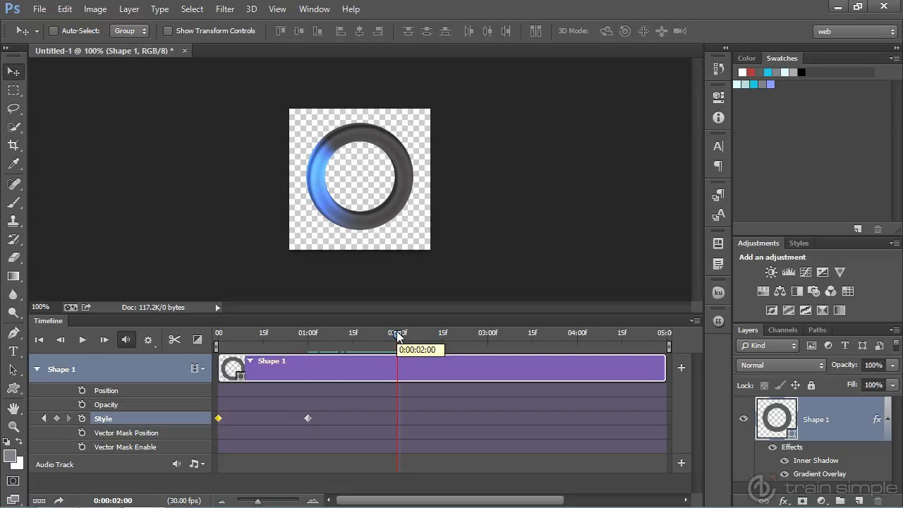
{"action": "right_click", "coordinate": [817, 423]}
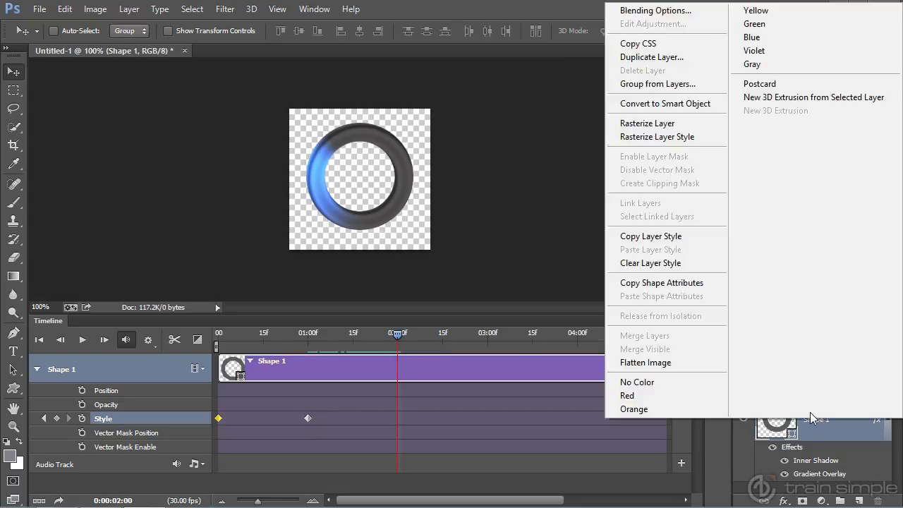
{"action": "left_click", "coordinate": [667, 10]}
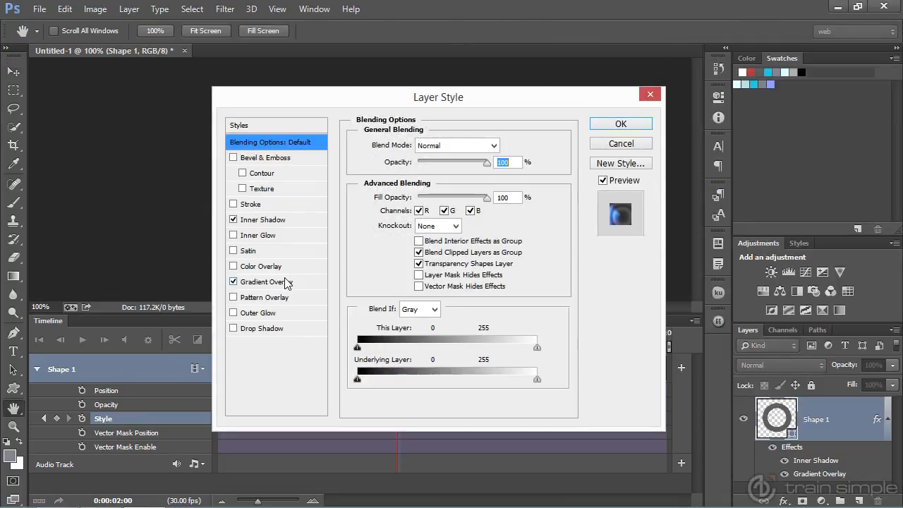
{"action": "left_click", "coordinate": [264, 281]}
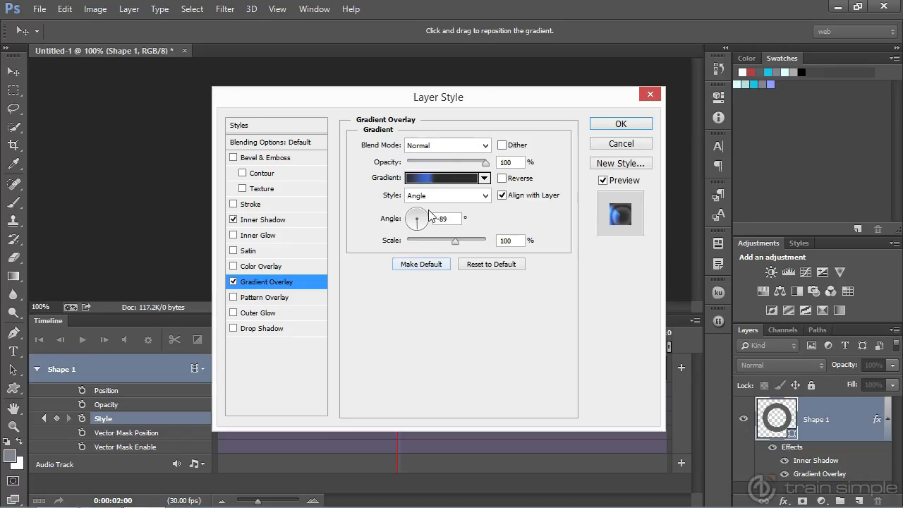
{"action": "left_click_drag", "start_coordinate": [450, 218], "coordinate": [425, 218]}
{"action": "type", "text": "92"}
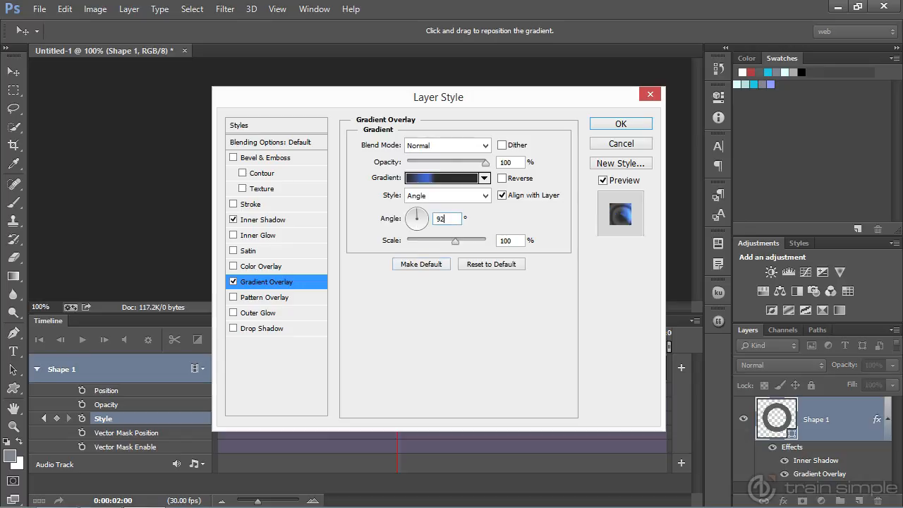
{"action": "left_click", "coordinate": [613, 127]}
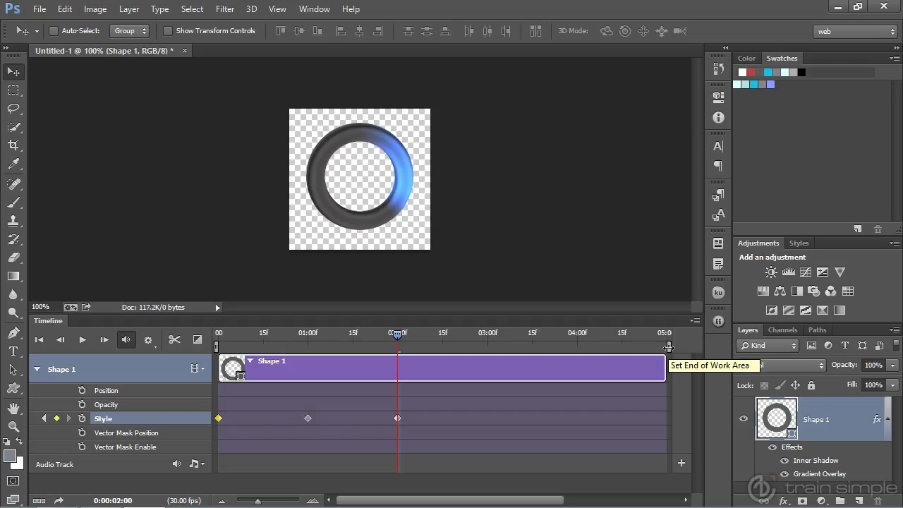
- Shorten the timeline's work area and the Shape 1 clip so that both end at the two-second mark
{"action": "left_click_drag", "start_coordinate": [668, 347], "coordinate": [631, 347]}
{"action": "left_click_drag", "start_coordinate": [497, 344], "coordinate": [400, 343]}
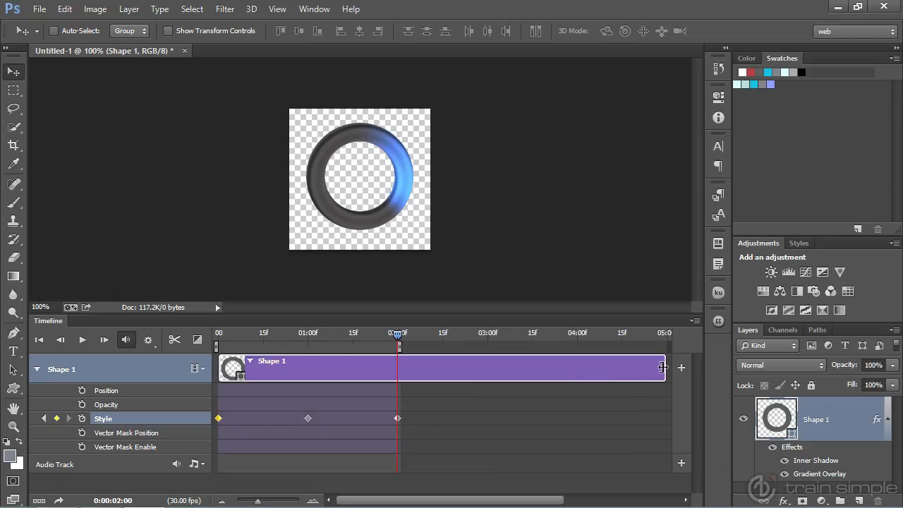
{"action": "left_click_drag", "start_coordinate": [662, 366], "coordinate": [396, 368]}
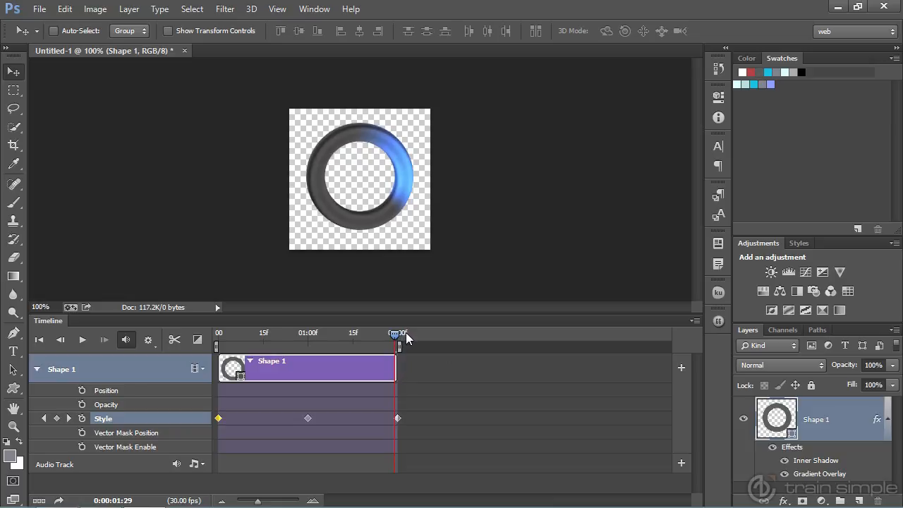
- Play the ring animation, check the timeline's loop playback option, and stop the playback
{"action": "left_click", "coordinate": [83, 341]}
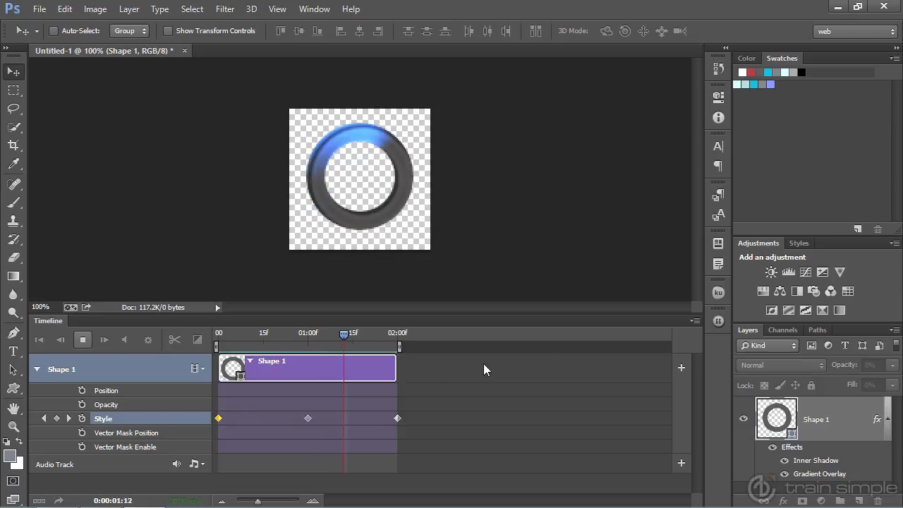
{"action": "left_click", "coordinate": [695, 321]}
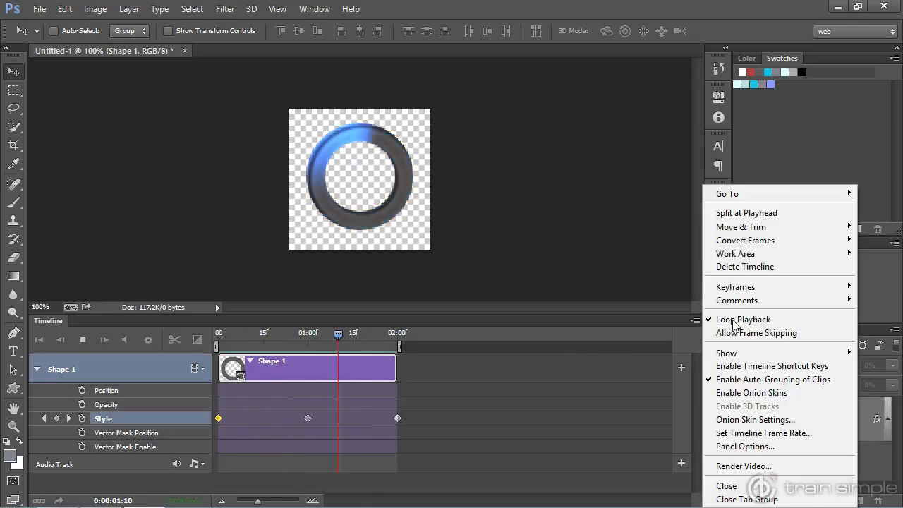
{"action": "left_click", "coordinate": [600, 373]}
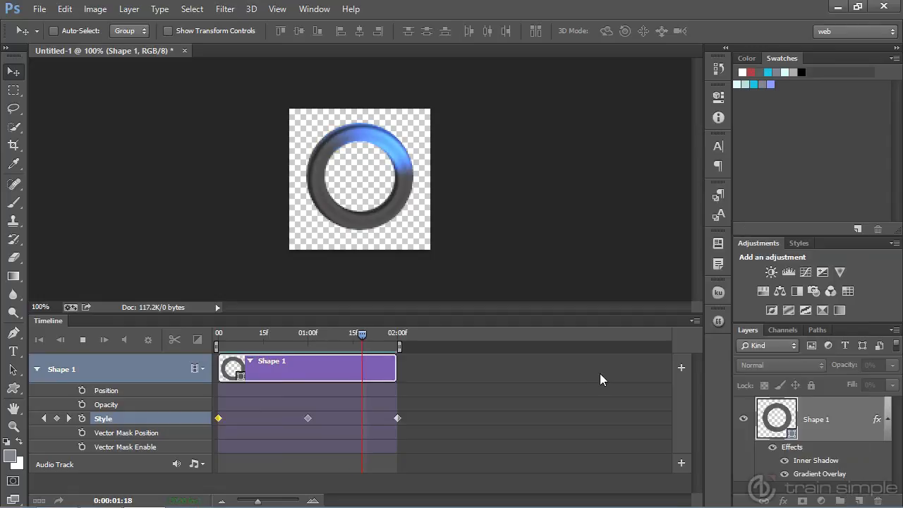
{"action": "left_click", "coordinate": [82, 340]}
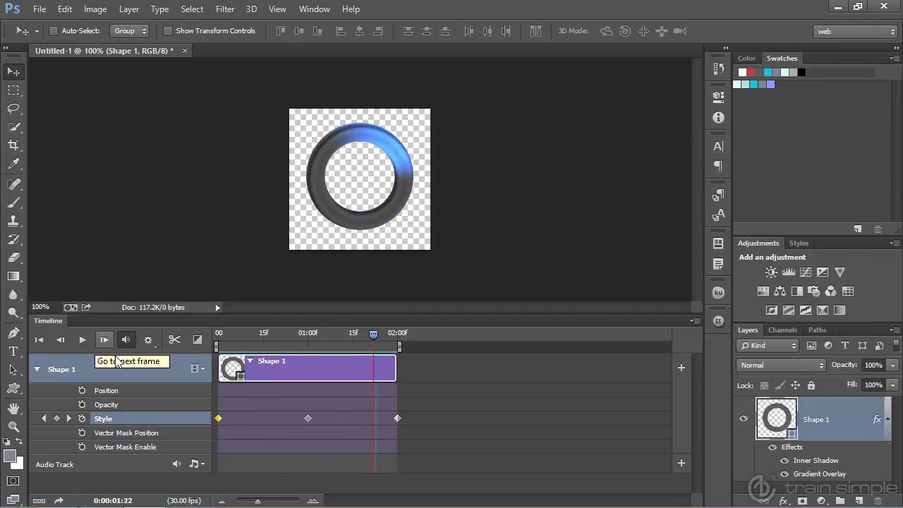
- Prepare a Save for Web export in GIF format with looping set to Forever, and preview the animation
{"action": "left_click", "coordinate": [39, 9]}
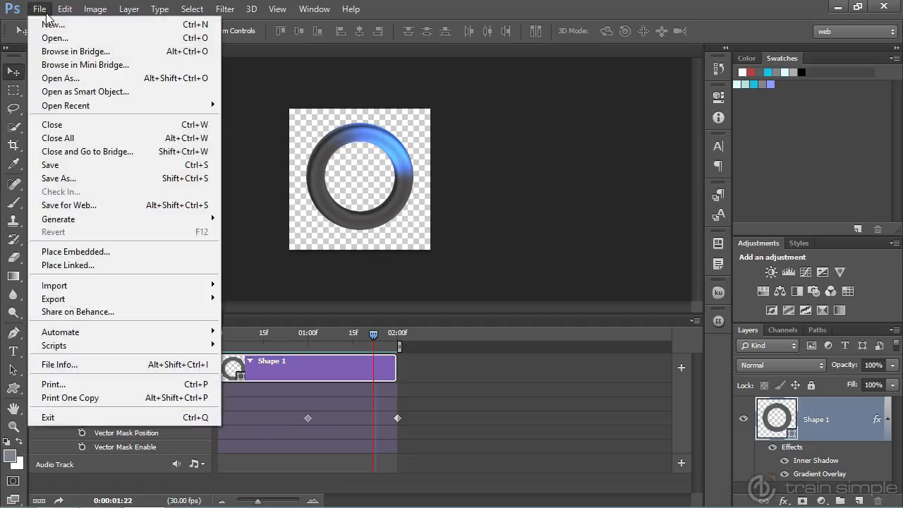
{"action": "left_click", "coordinate": [84, 204]}
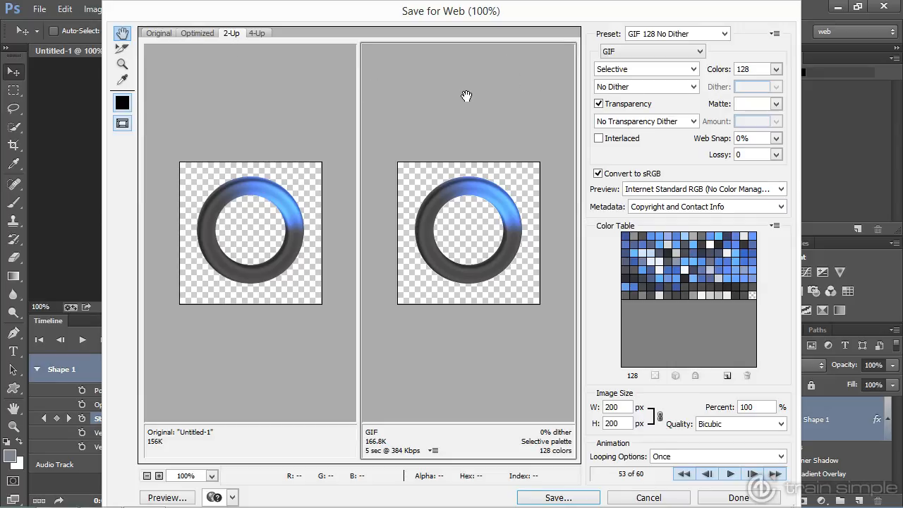
{"action": "left_click", "coordinate": [638, 52]}
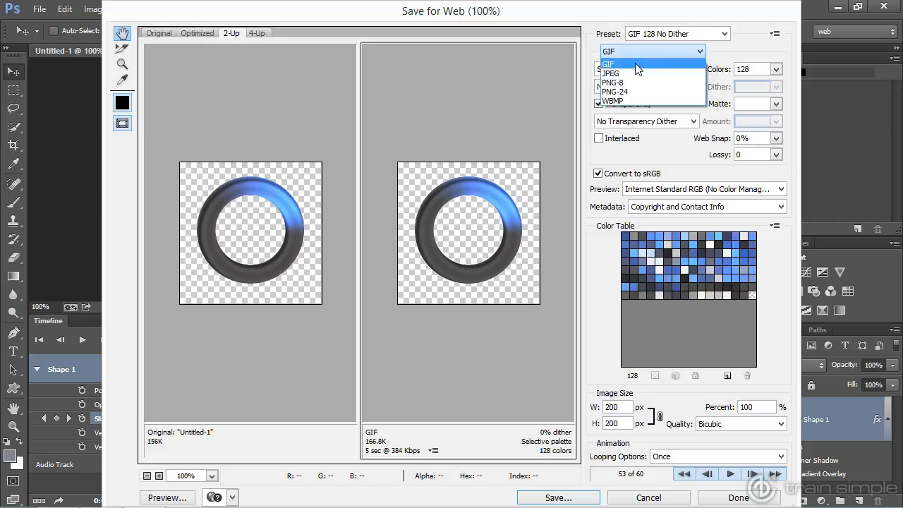
{"action": "left_click", "coordinate": [638, 65]}
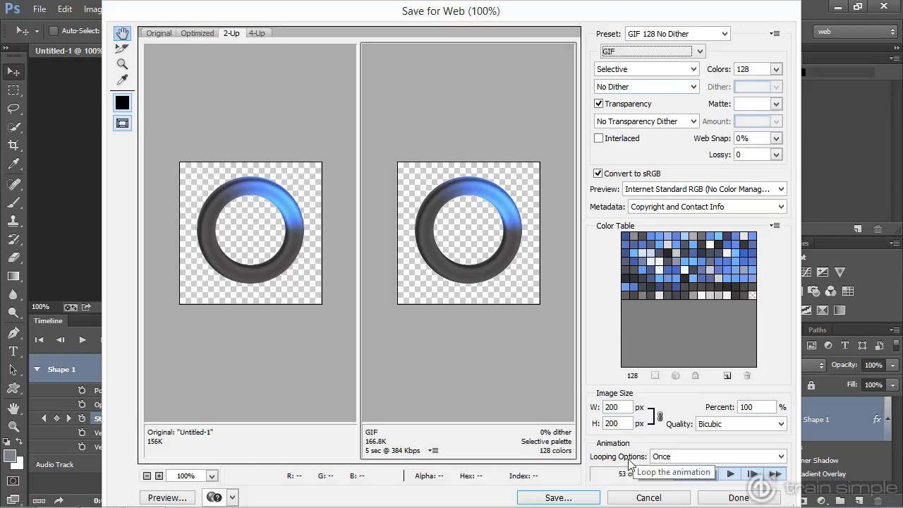
{"action": "left_click", "coordinate": [780, 456]}
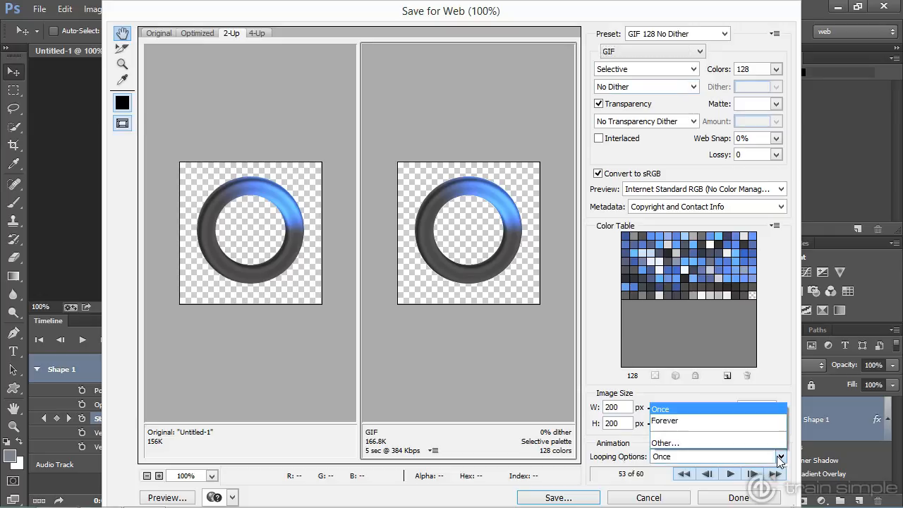
{"action": "left_click", "coordinate": [756, 421]}
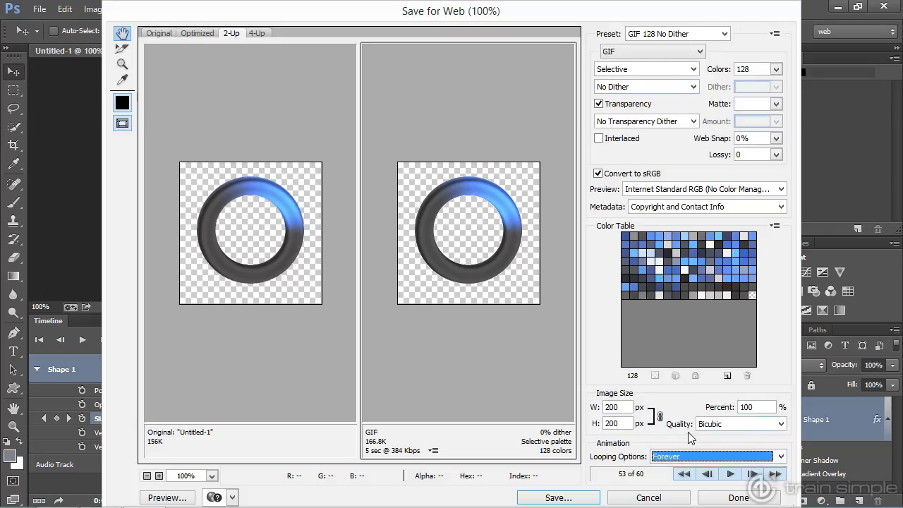
{"action": "left_click", "coordinate": [730, 474]}
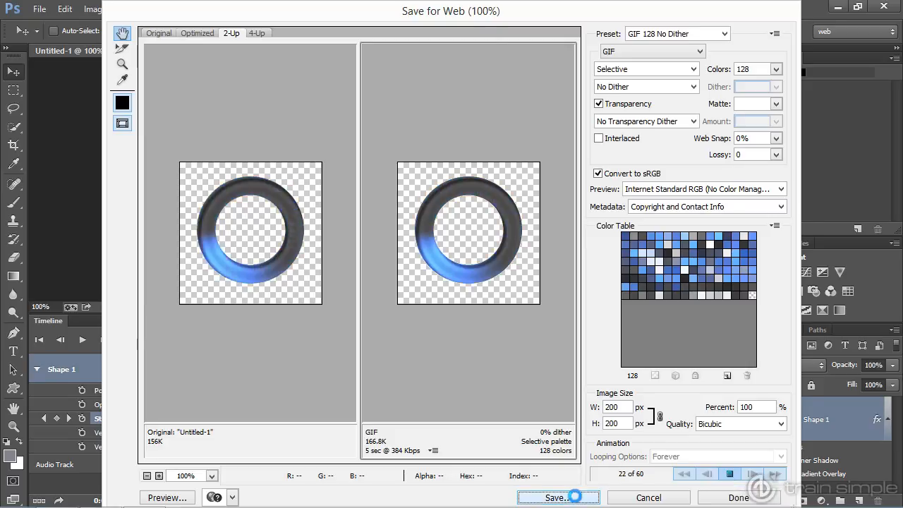
- Save the optimized GIF to the Desktop under a file name starting with "loa"
{"action": "left_click", "coordinate": [574, 495]}
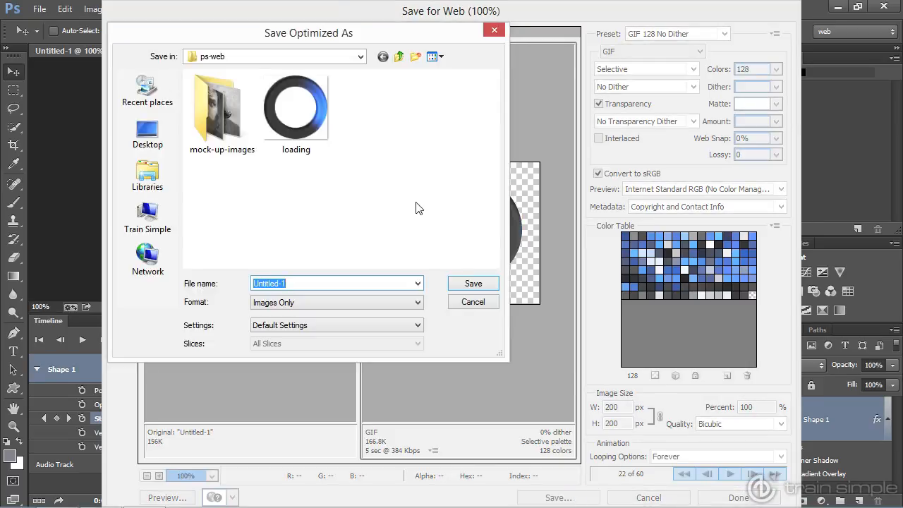
{"action": "left_click", "coordinate": [148, 132]}
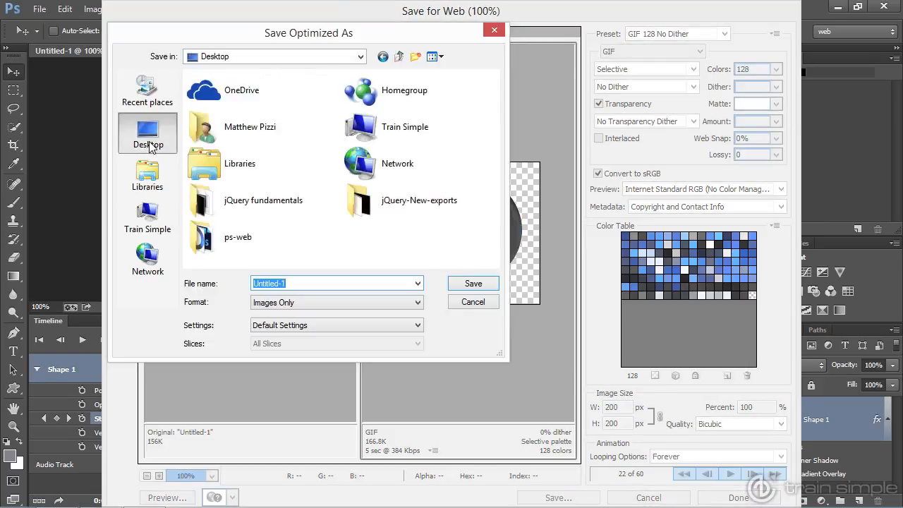
{"action": "type", "text": "loading"}
{"action": "left_click", "coordinate": [473, 286]}
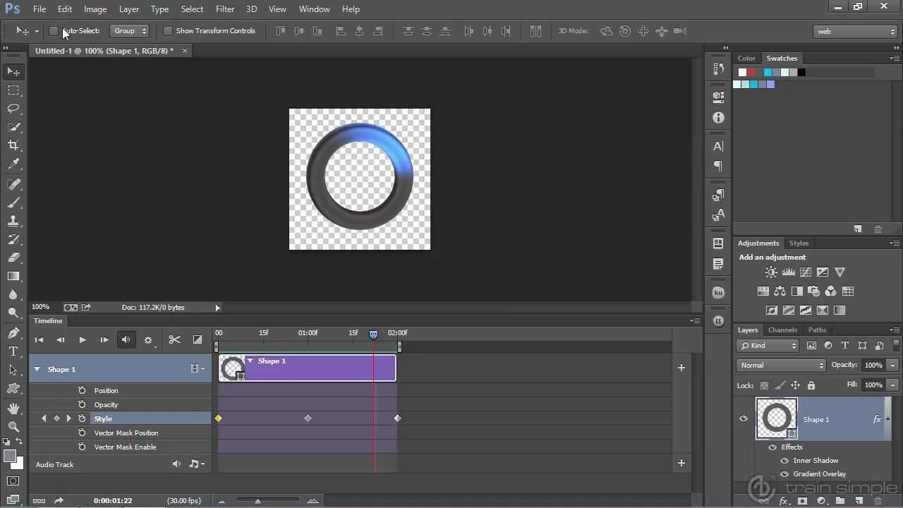
{"action": "left_click", "coordinate": [41, 11]}
{"action": "left_click", "coordinate": [69, 205]}
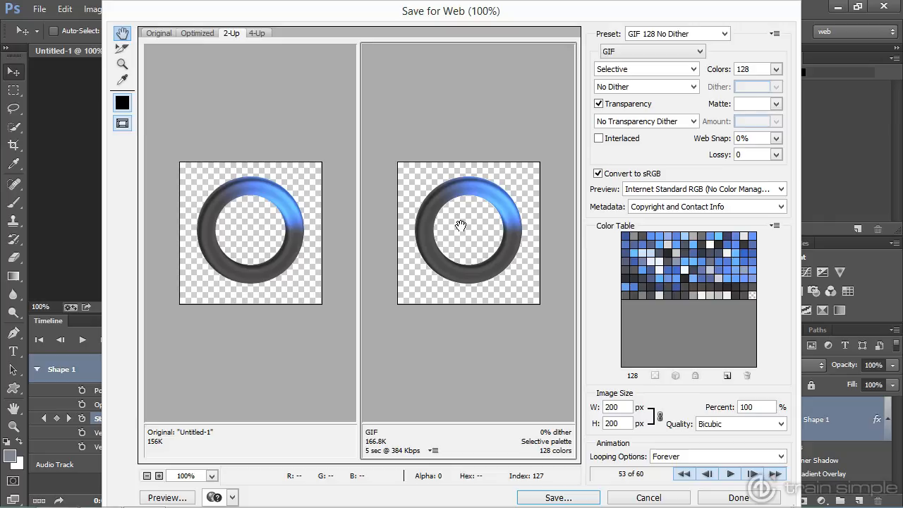
{"action": "left_click", "coordinate": [639, 500]}
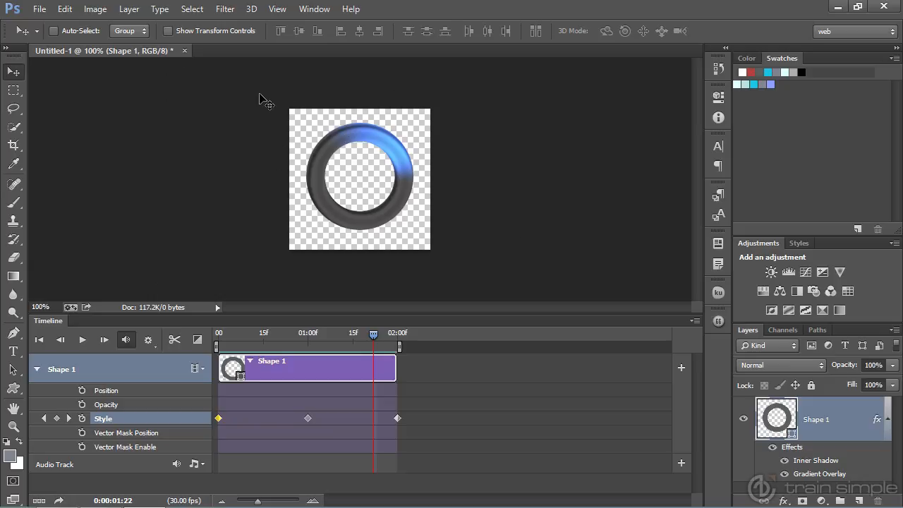
- Trim the canvas based on transparent pixels, removing the excess from the top, bottom, left and right
{"action": "left_click", "coordinate": [95, 9]}
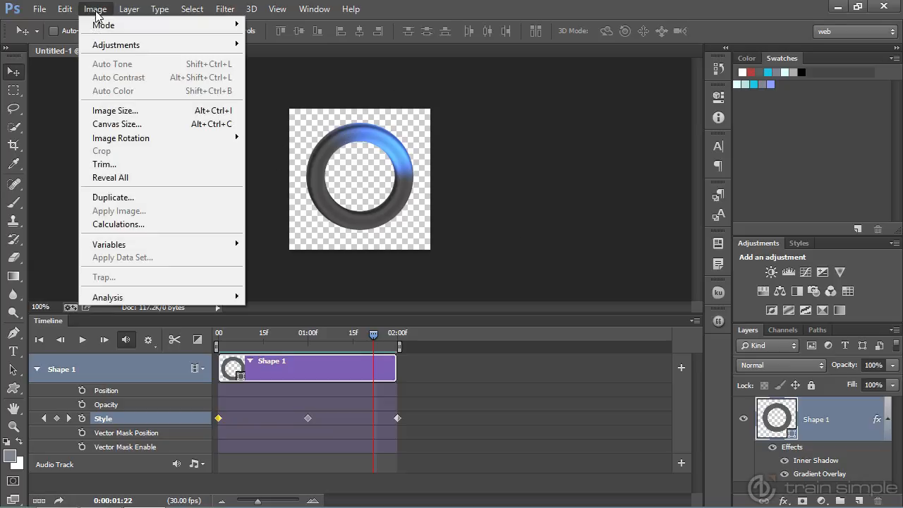
{"action": "left_click", "coordinate": [129, 163]}
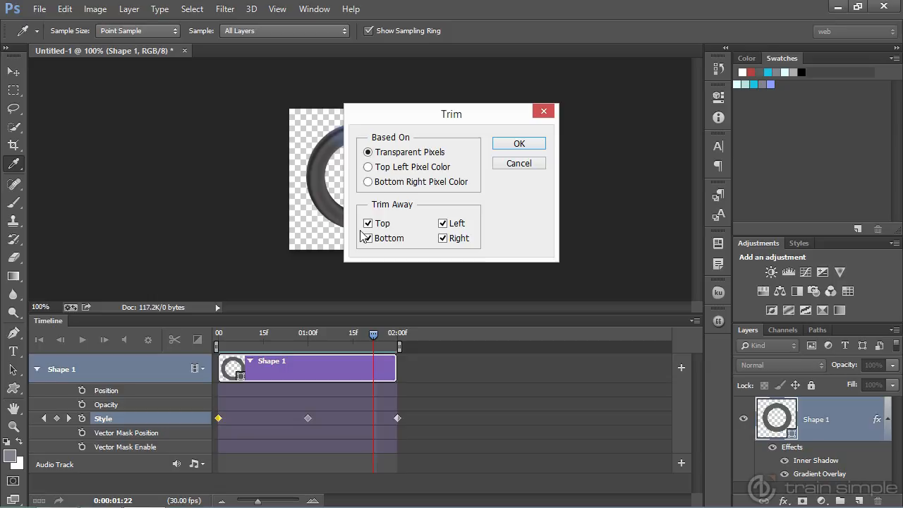
{"action": "left_click", "coordinate": [519, 144]}
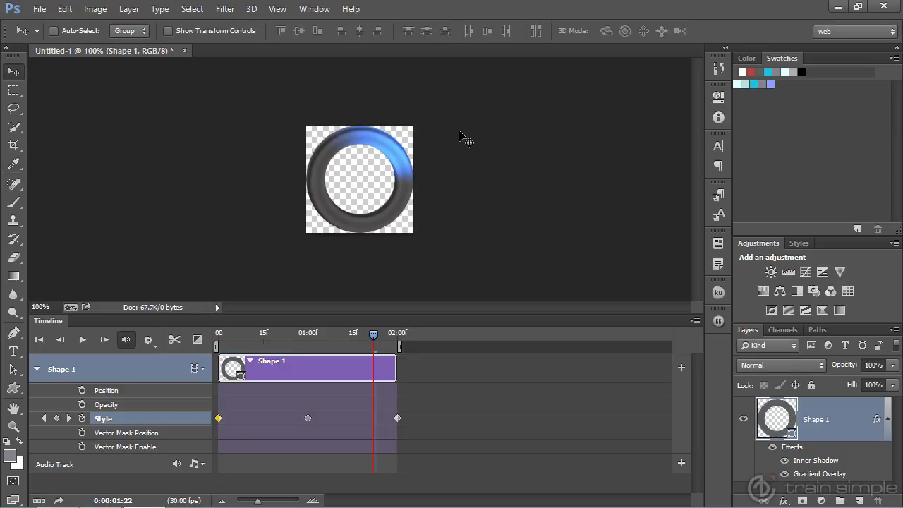